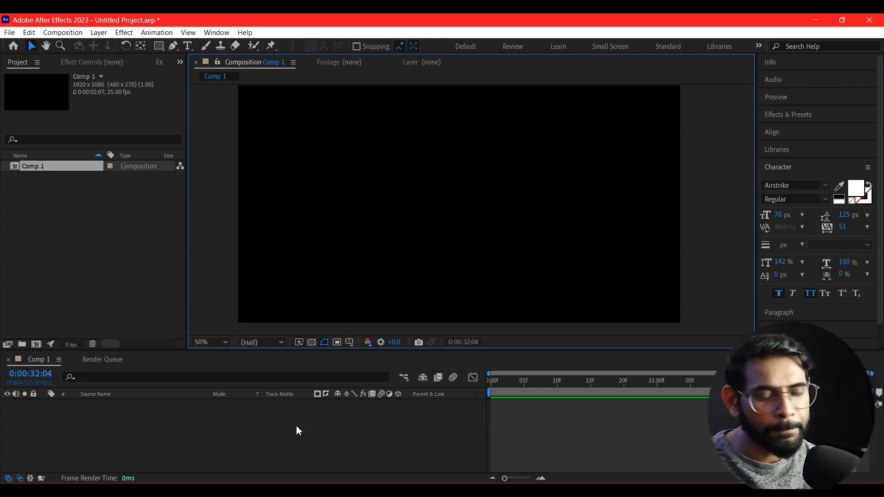
- Create a text layer reading "Magic" in the composition
drag(494, 329, 493, 295)
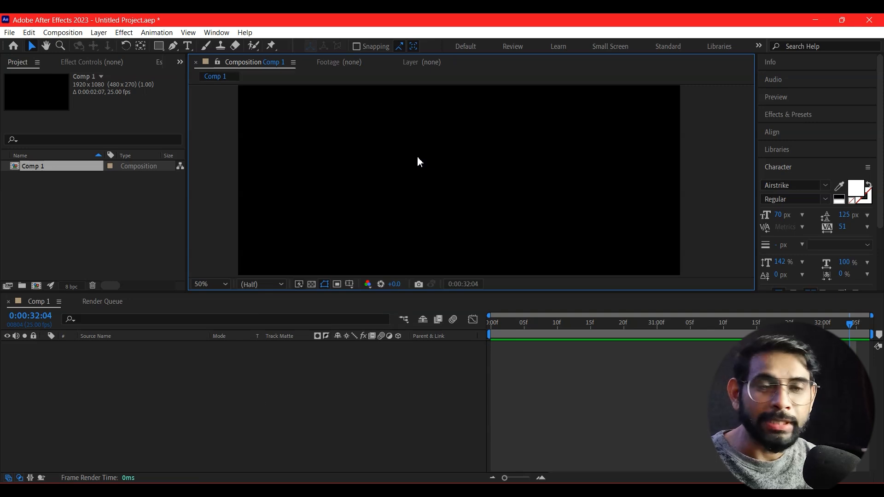
click(187, 45)
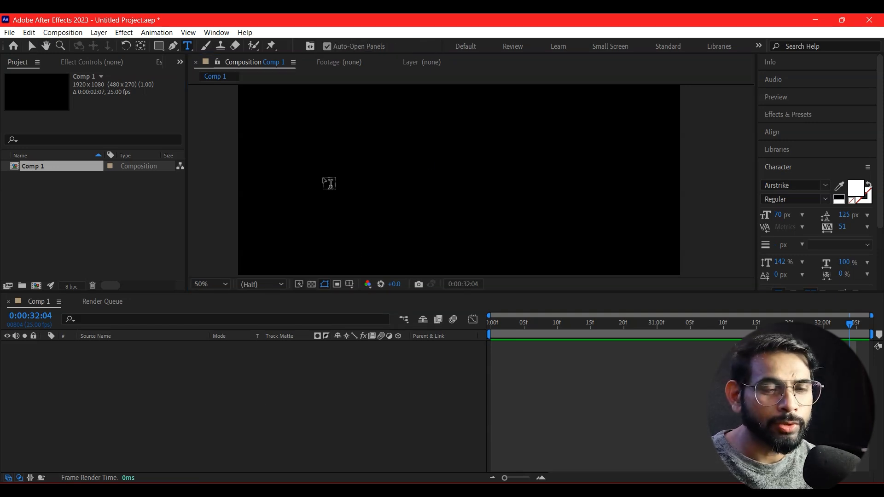
click(335, 182)
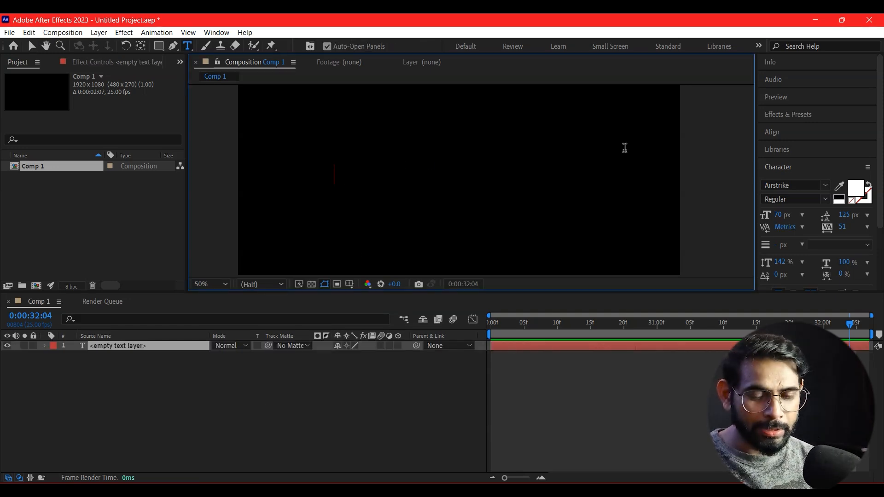
text(Magic)
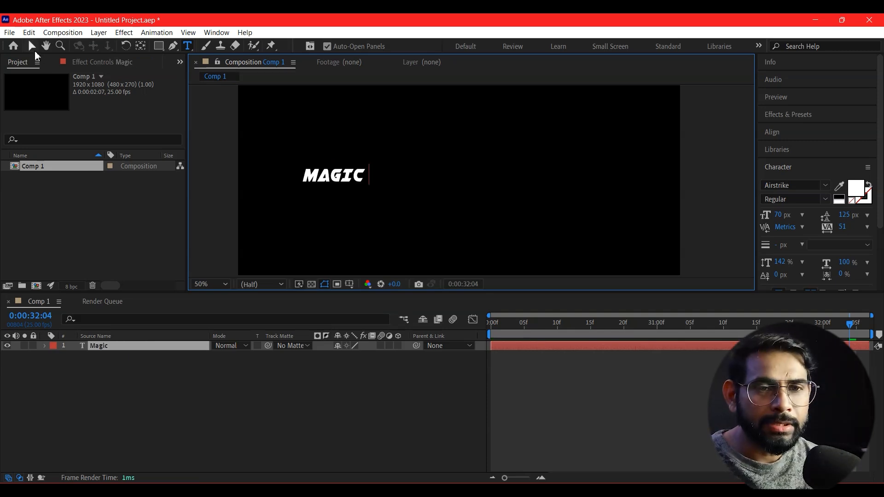
- Move the Magic text toward the middle and align it to the composition's horizontal and vertical centre
click(32, 45)
drag(367, 179, 483, 187)
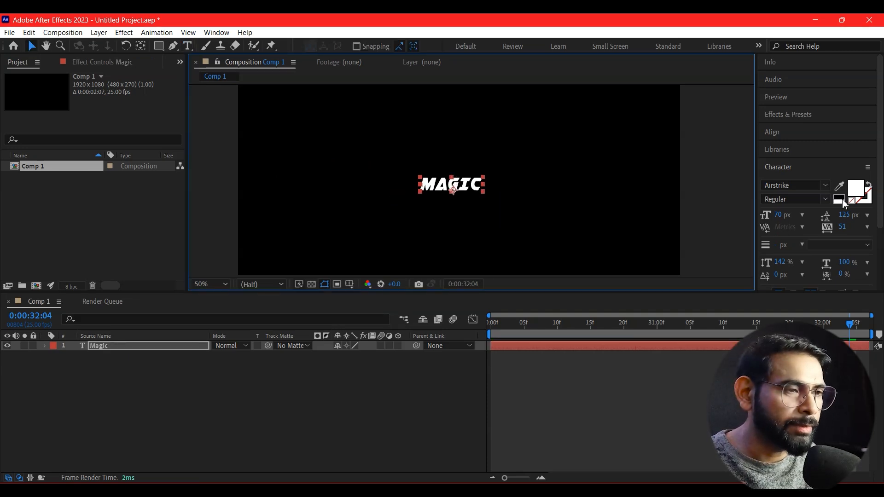
click(783, 135)
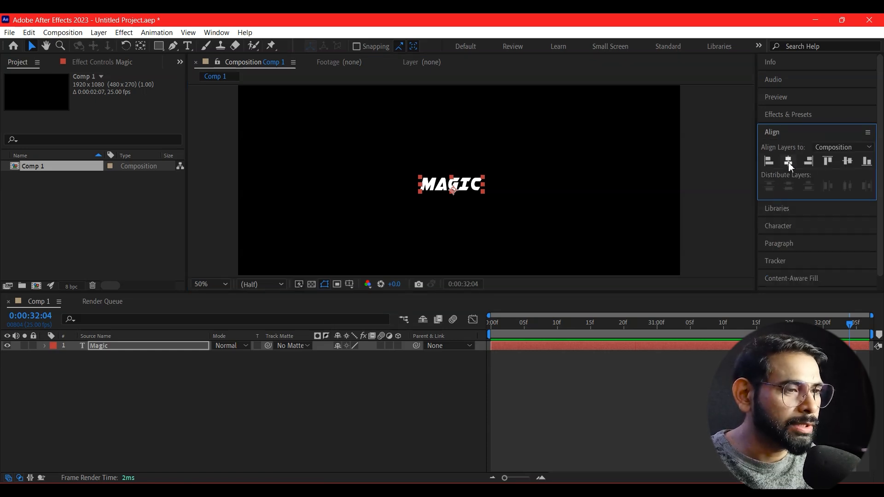
click(790, 163)
click(847, 161)
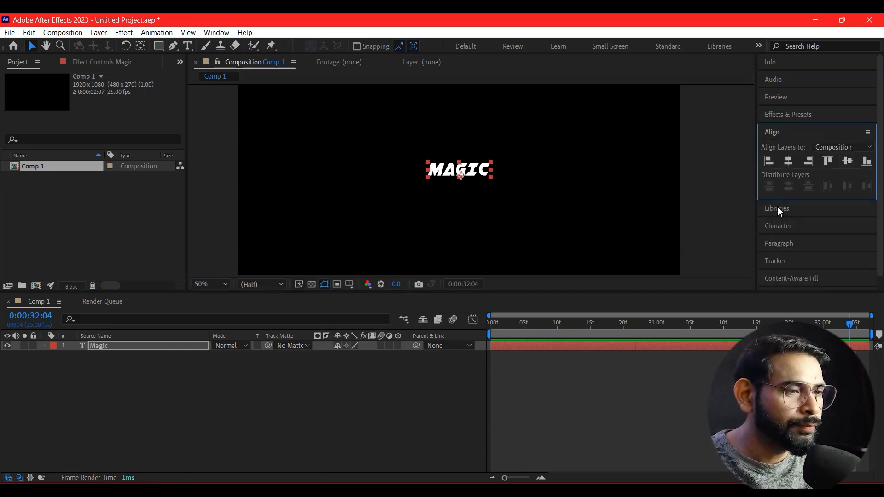
- Set the Magic text's font size to 186 px
click(118, 399)
click(96, 350)
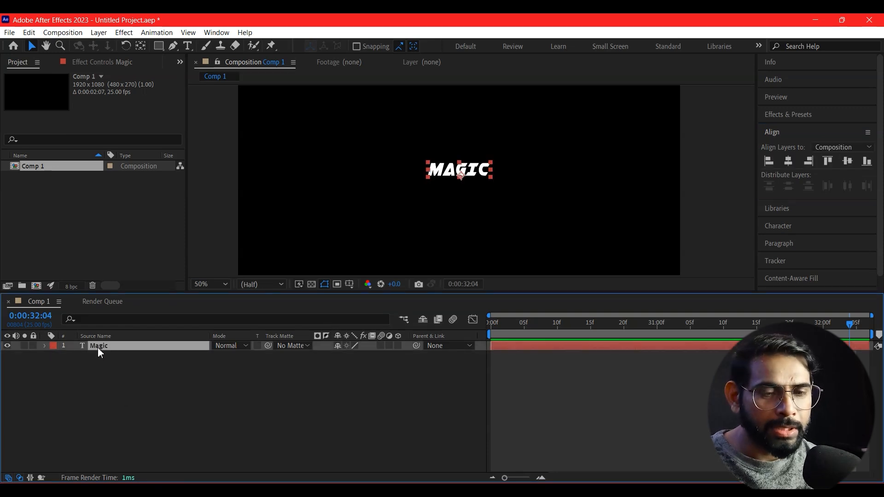
double_click(97, 347)
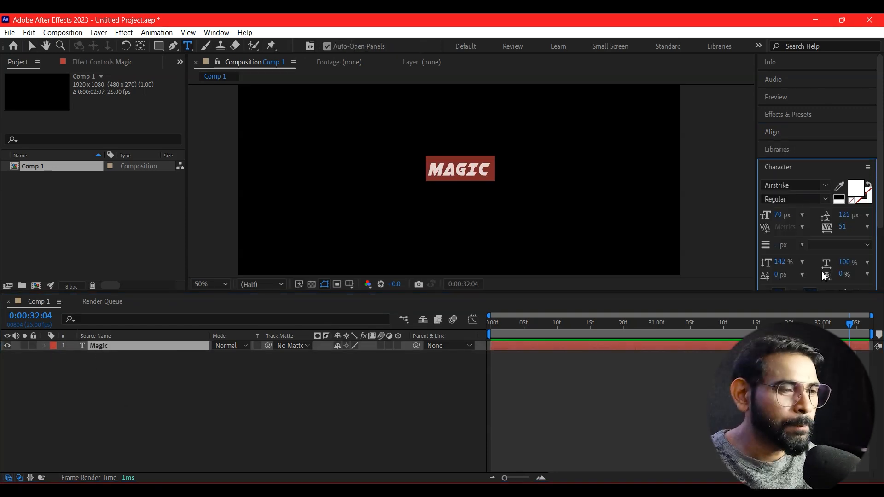
drag(785, 220, 858, 222)
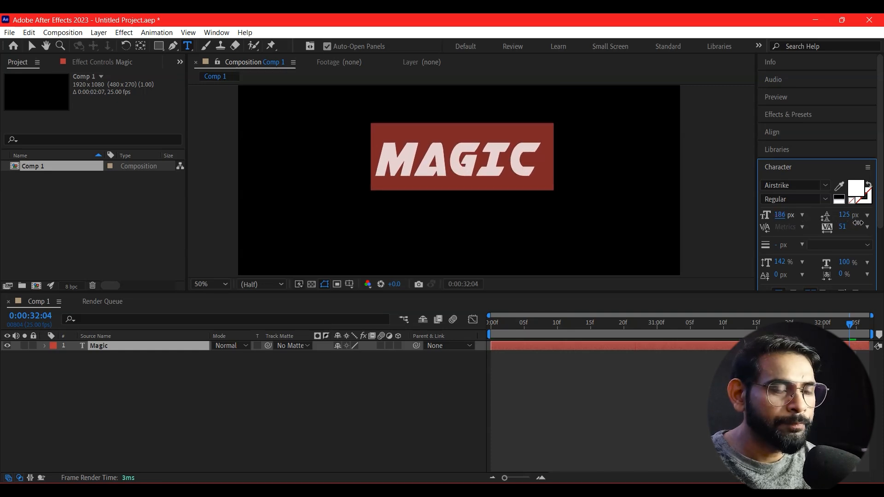
click(620, 184)
- Create a composition-sized solid layer with the light orange colour FF9E57
key(space)
drag(549, 158, 581, 162)
key(comma)
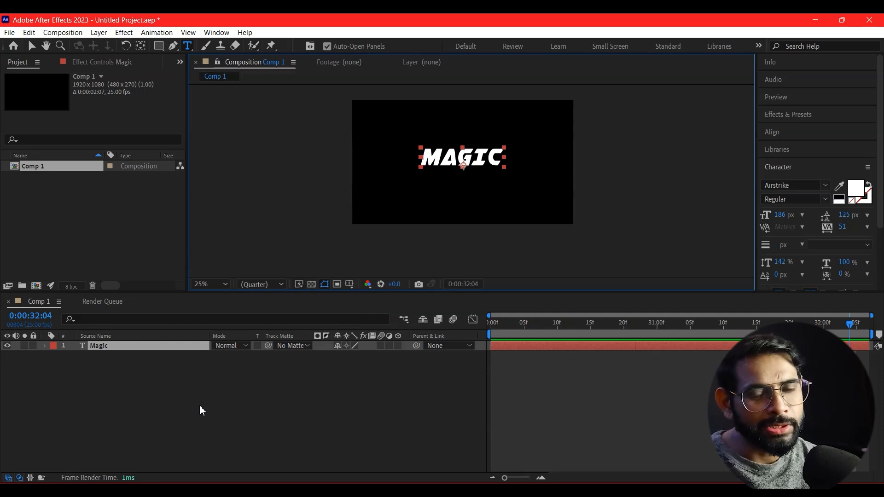
right_click(188, 379)
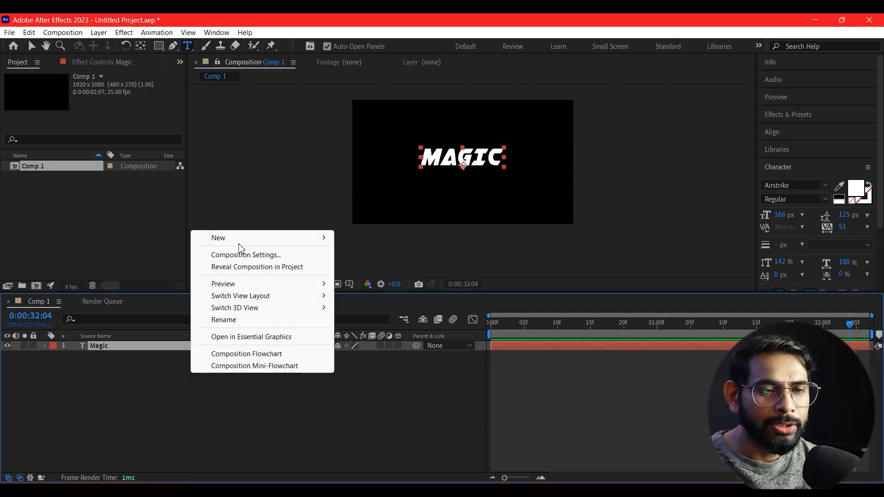
mouse_move(239, 241)
click(370, 267)
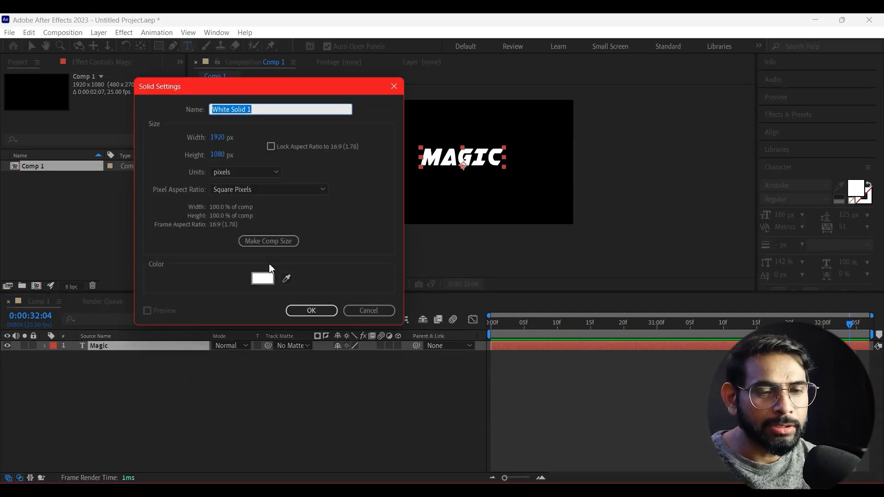
click(262, 278)
mouse_move(221, 169)
mouse_down()
mouse_move(205, 113)
mouse_move(188, 110)
mouse_up()
drag(248, 232, 253, 247)
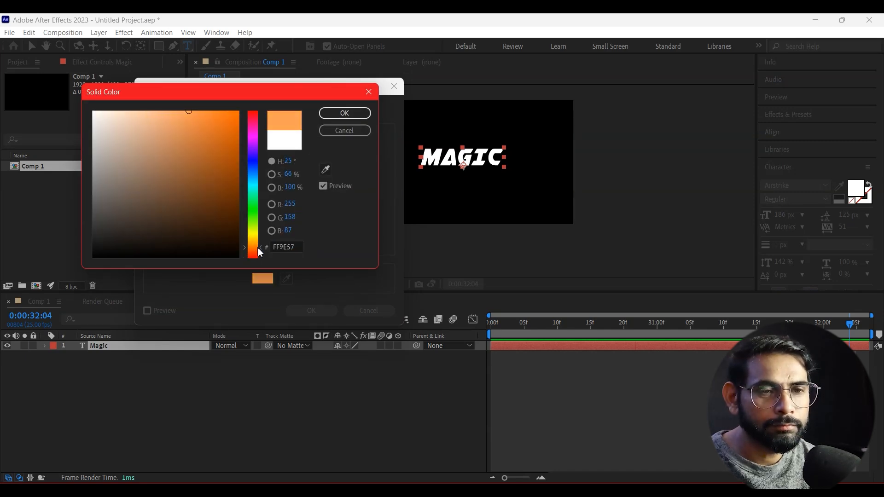
click(345, 116)
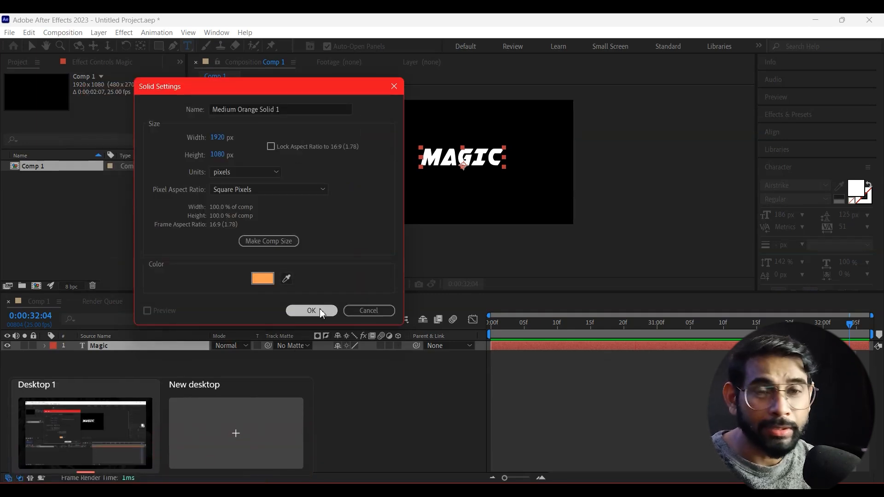
click(318, 311)
- Move the orange solid beneath the Magic text layer and lock it
drag(107, 349, 110, 368)
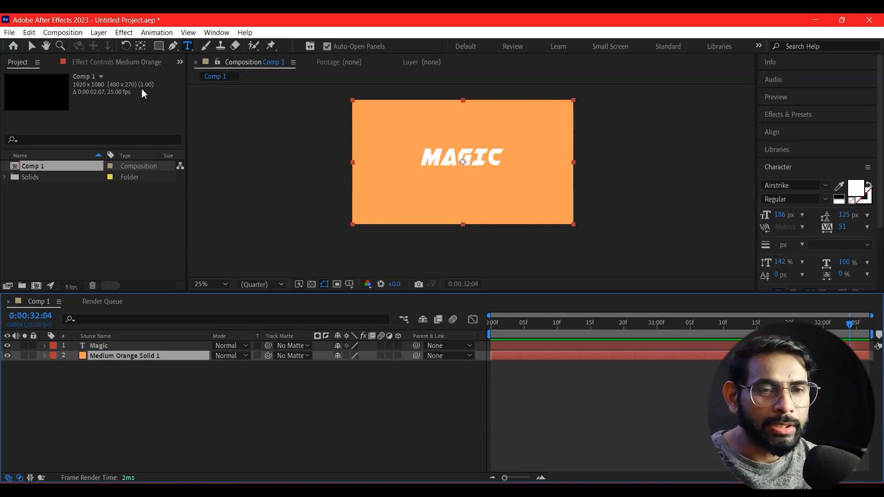
click(31, 45)
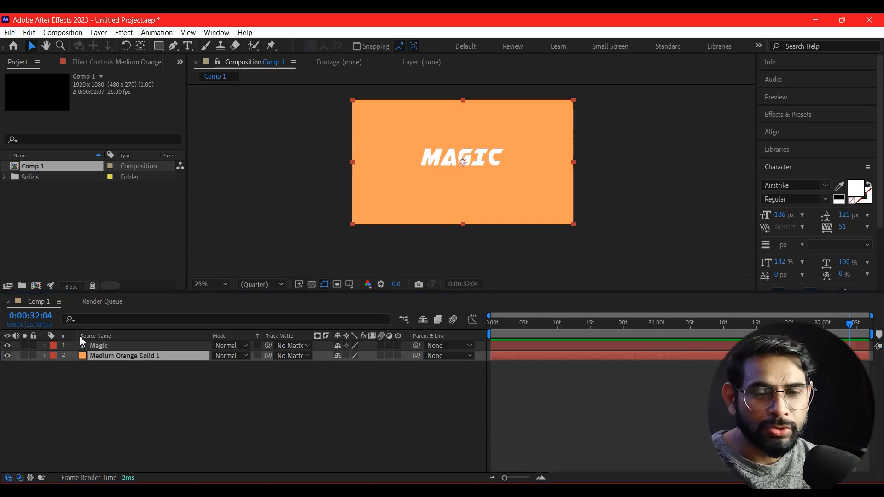
click(33, 355)
- Set the Magic text's font size to 200 px
click(116, 348)
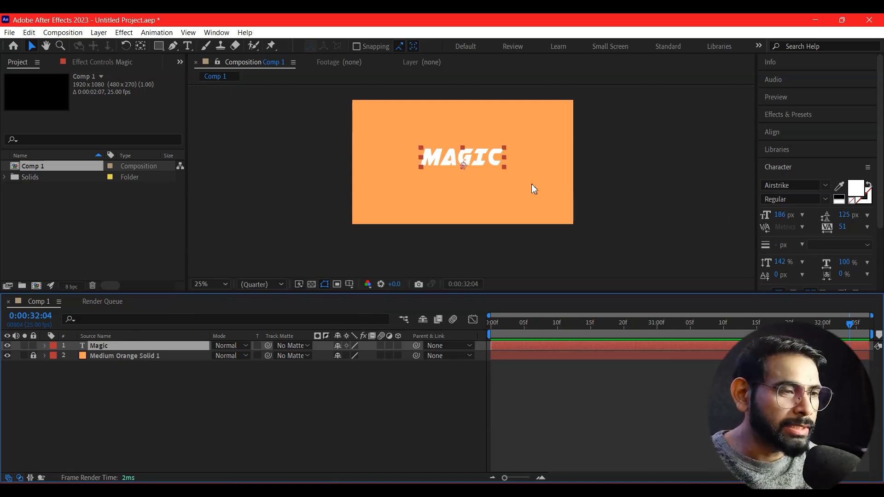
click(783, 214)
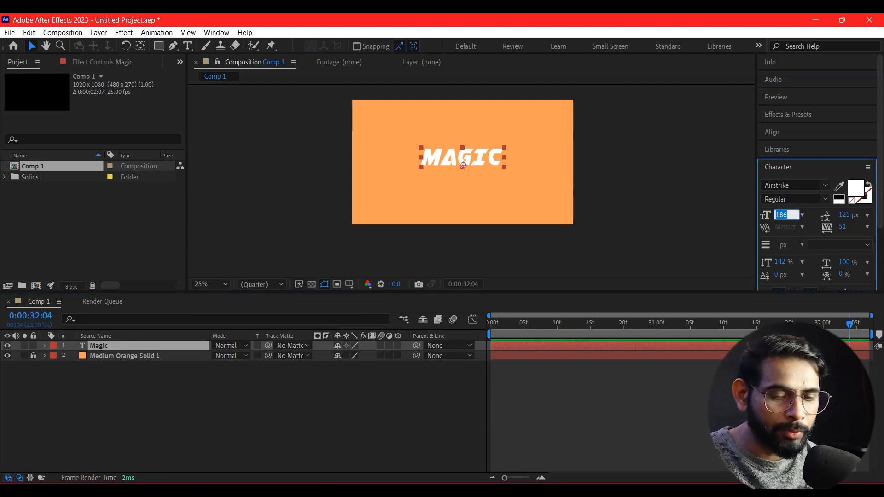
text(200)
key(Return)
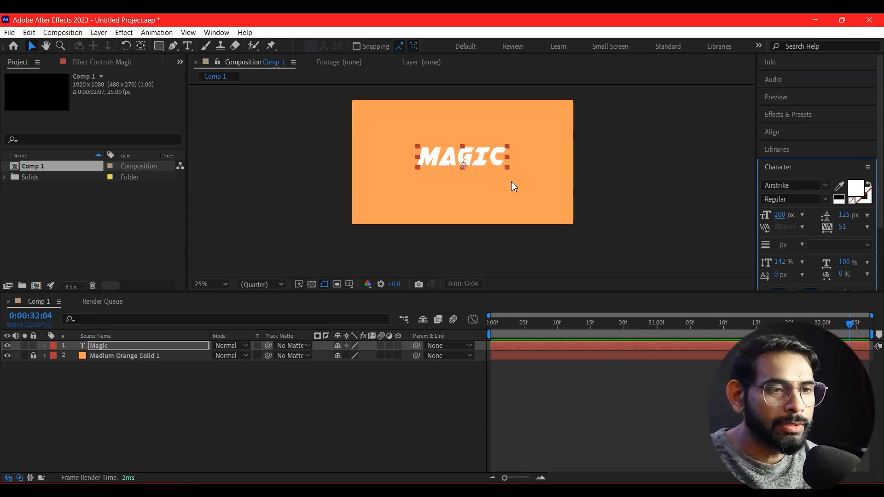
key(period)
scroll(479, 179, up, 3)
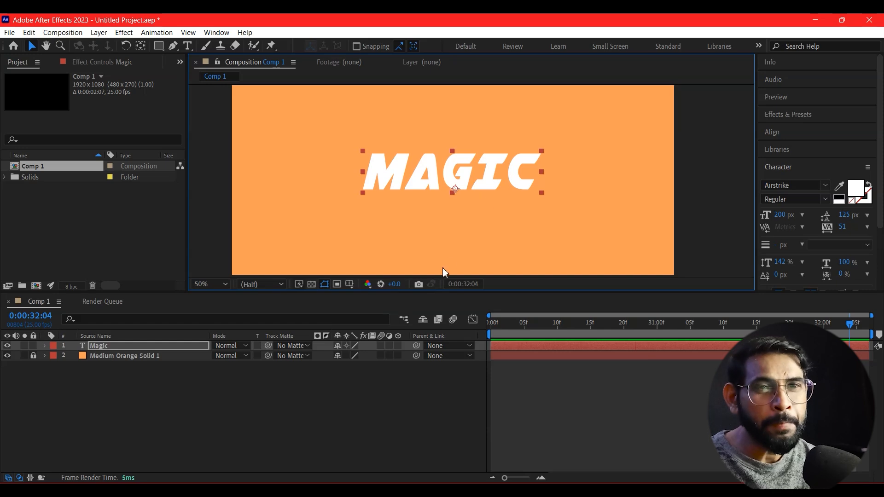
- Draw a triangular Pen tool mask on the Magic layer, slicing the word diagonally from below the M to above the C
click(110, 381)
click(101, 346)
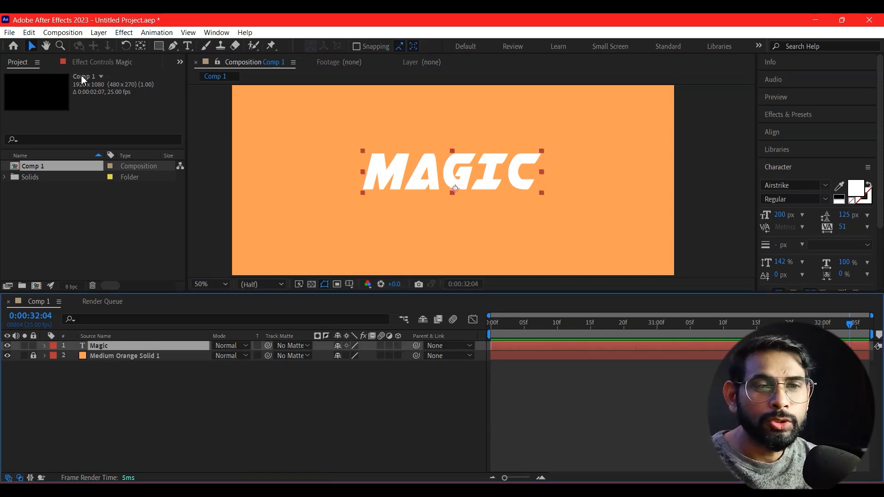
click(174, 47)
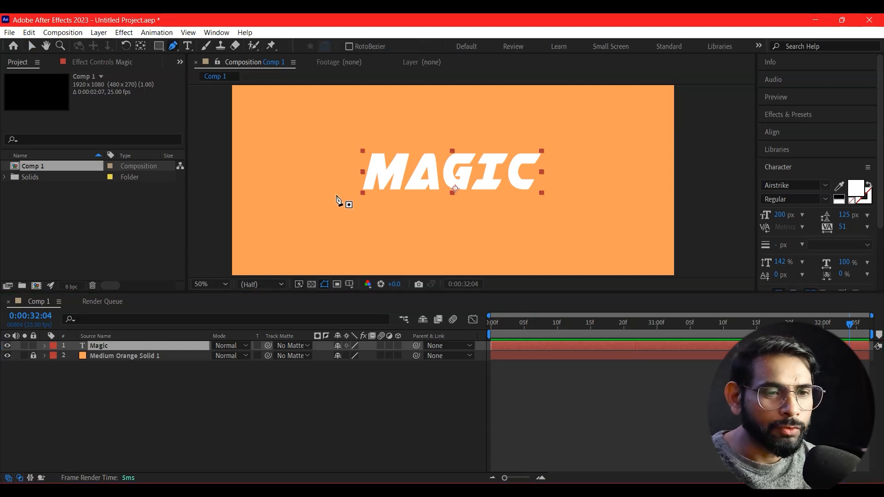
click(352, 197)
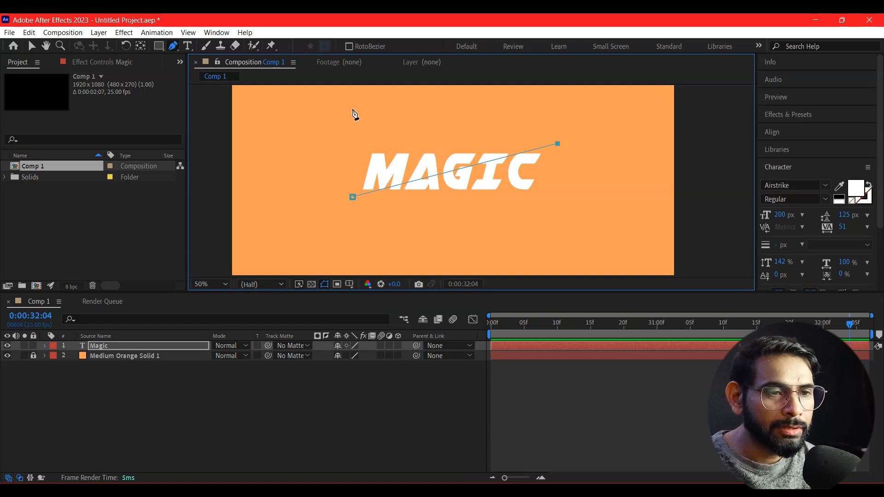
click(347, 110)
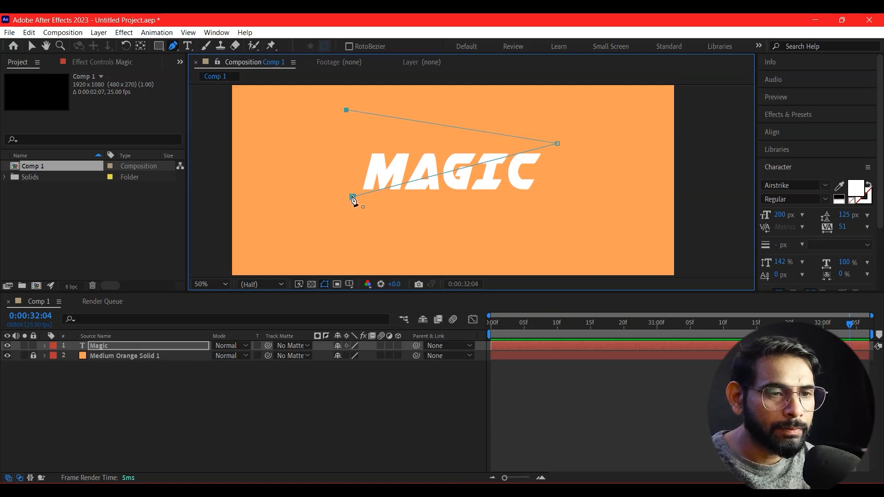
click(352, 197)
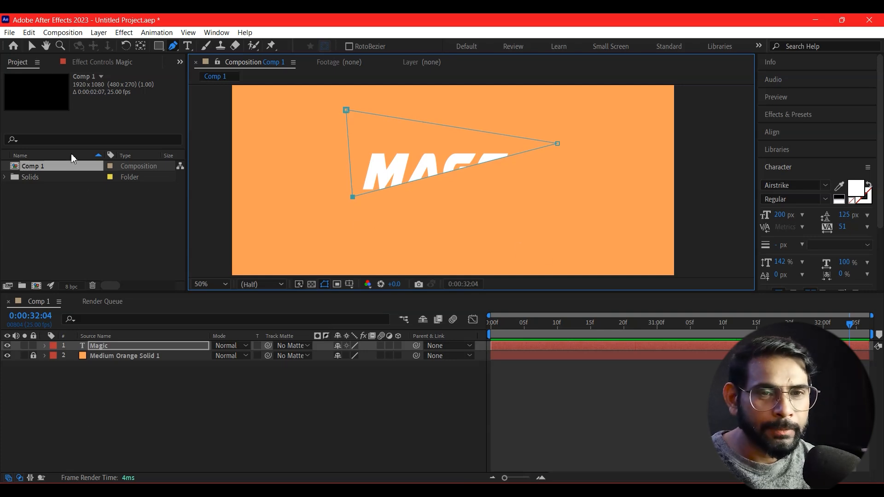
- Reshape the triangular mask by raising its lower-left point slightly and moving its right point farther out beyond the C
click(35, 47)
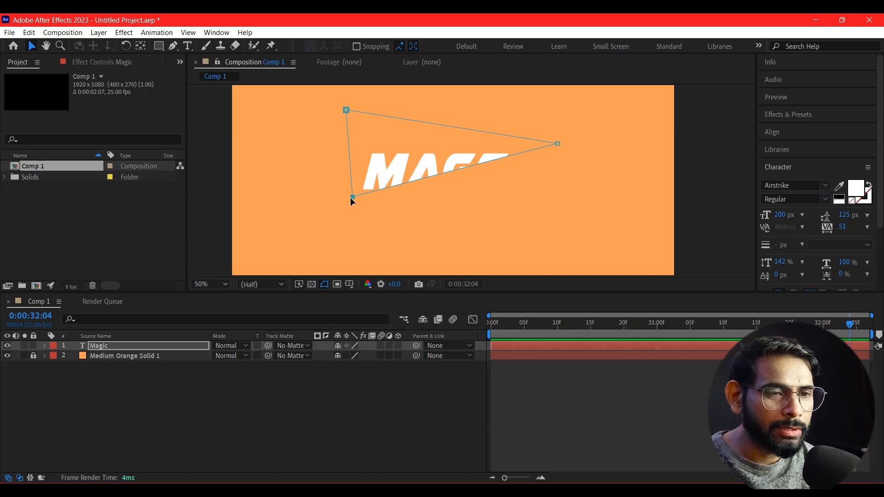
drag(353, 197, 354, 191)
drag(558, 143, 588, 145)
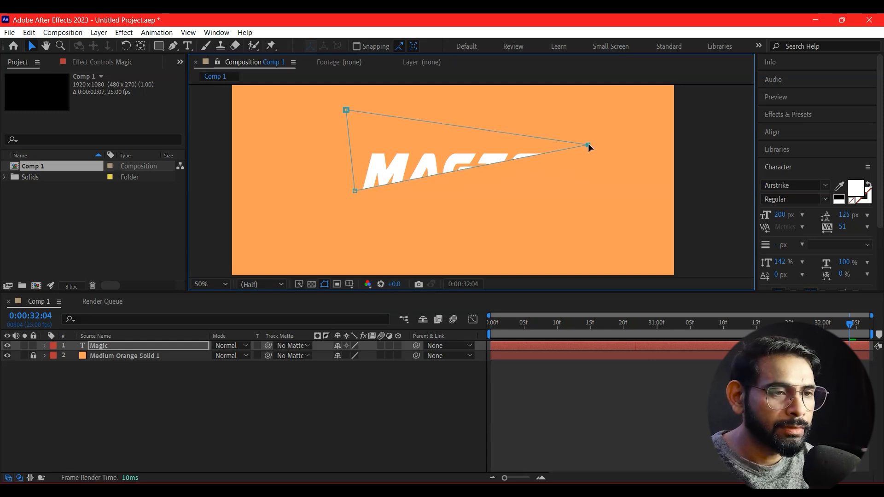
click(586, 181)
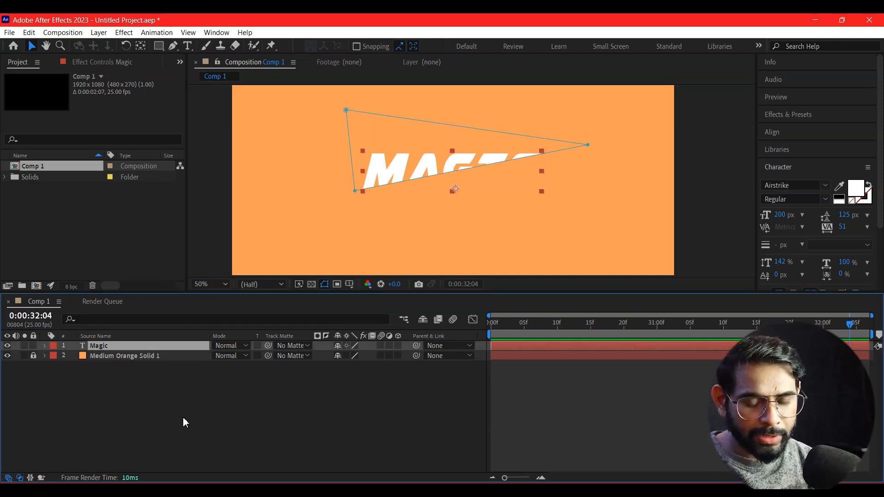
- Duplicate the masked Magic text layer and set the original layer's mask mode to Subtract
key(ctrl+d)
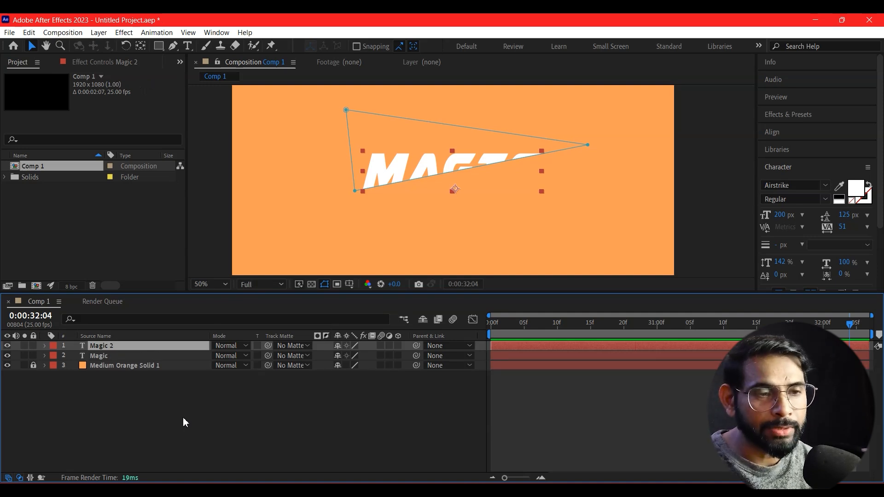
click(98, 356)
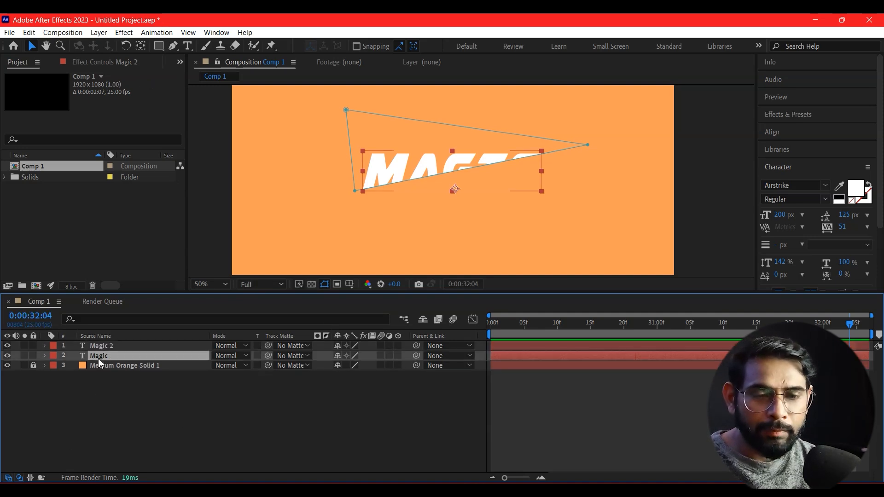
click(44, 356)
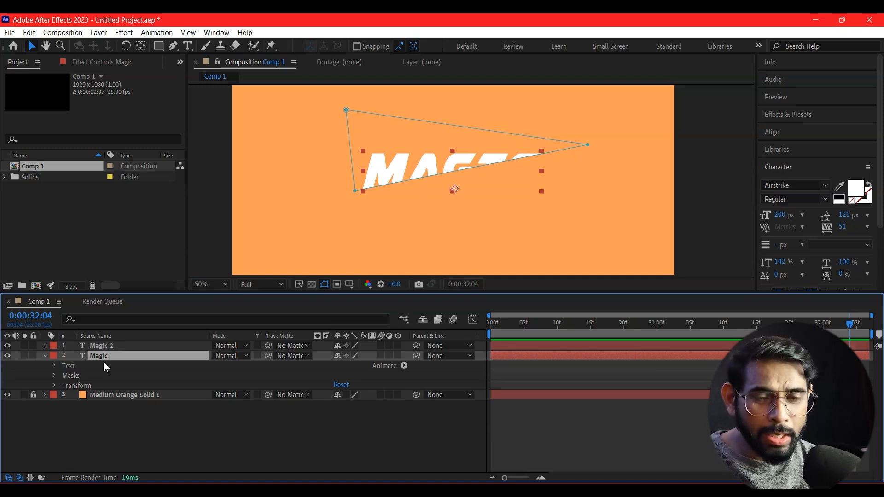
click(54, 376)
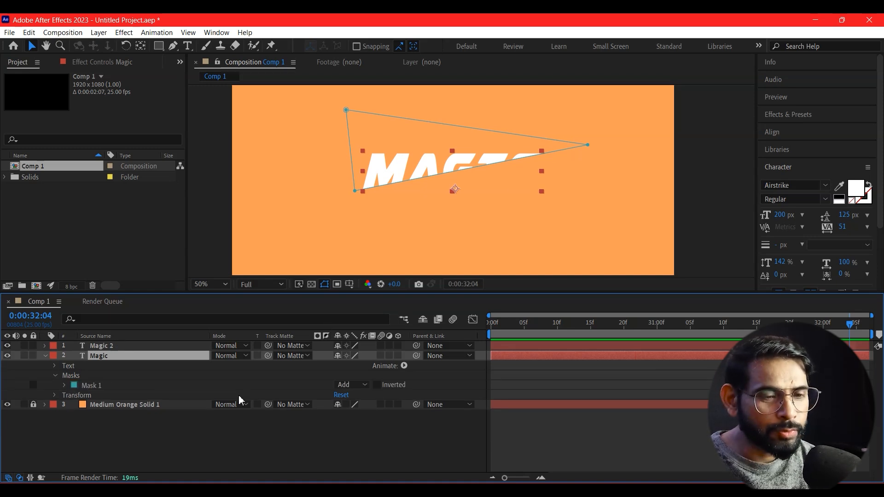
click(352, 385)
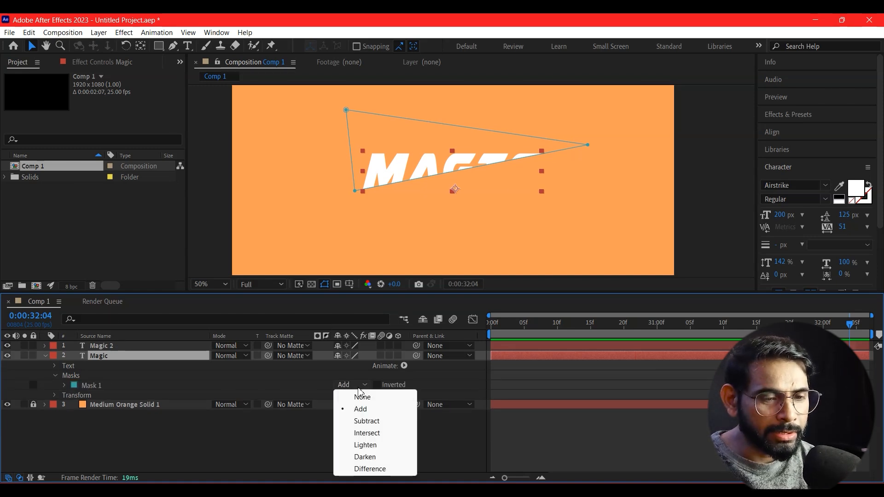
click(367, 421)
click(270, 440)
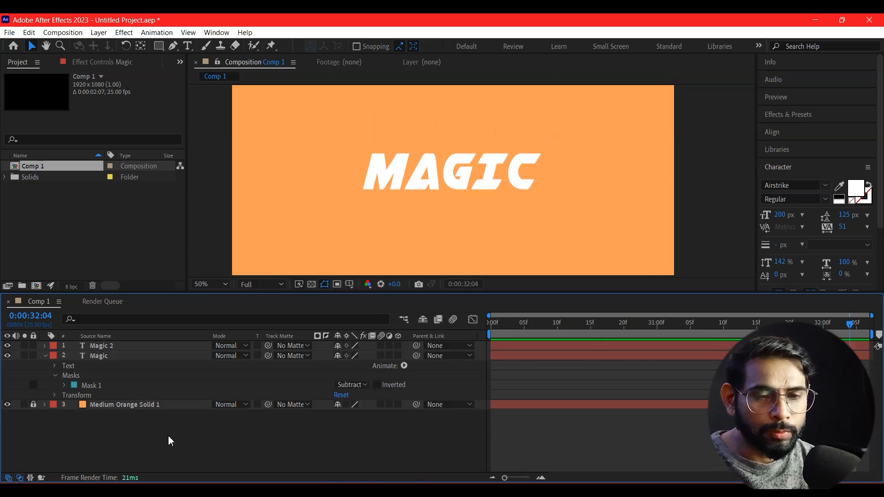
- Collapse the original Magic layer's mask properties in the timeline, leaving no layer selected
click(43, 355)
click(112, 347)
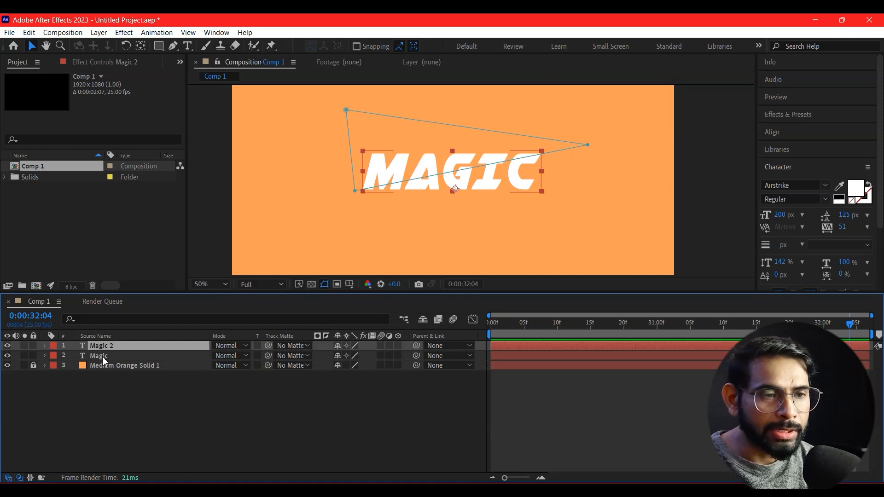
click(102, 356)
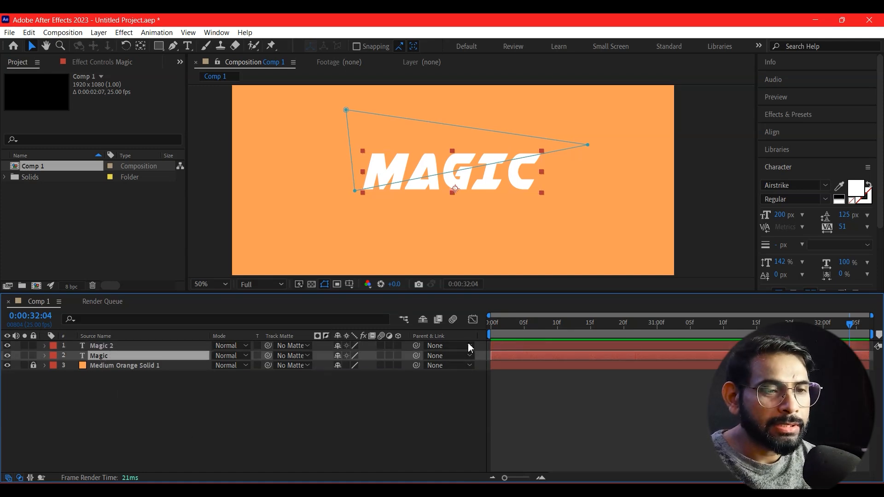
click(172, 424)
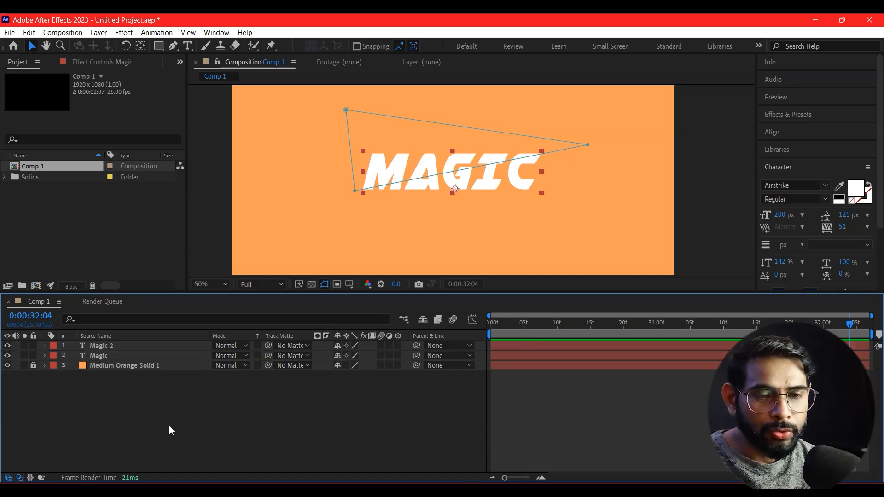
- Reveal Position on both Magic text layers and set starting Position keyframes at 0:00:30:02
click(102, 347)
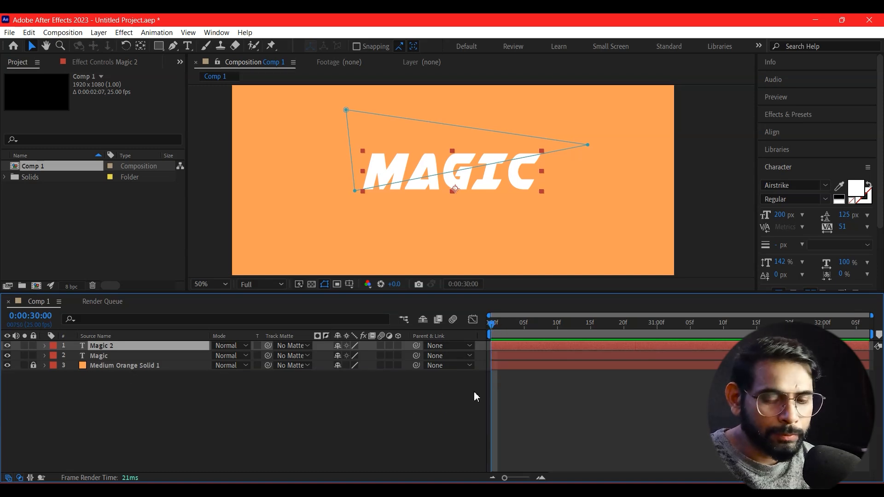
key(Page_Down)
key(Page_Down)
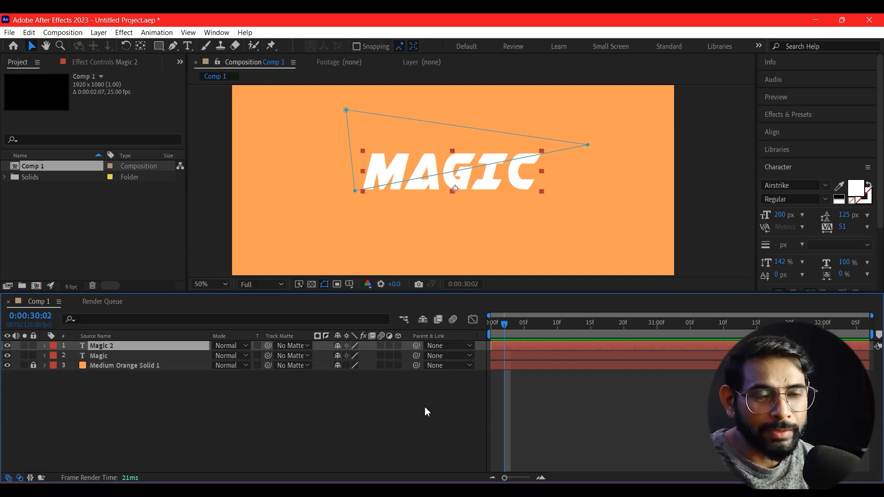
click(44, 352)
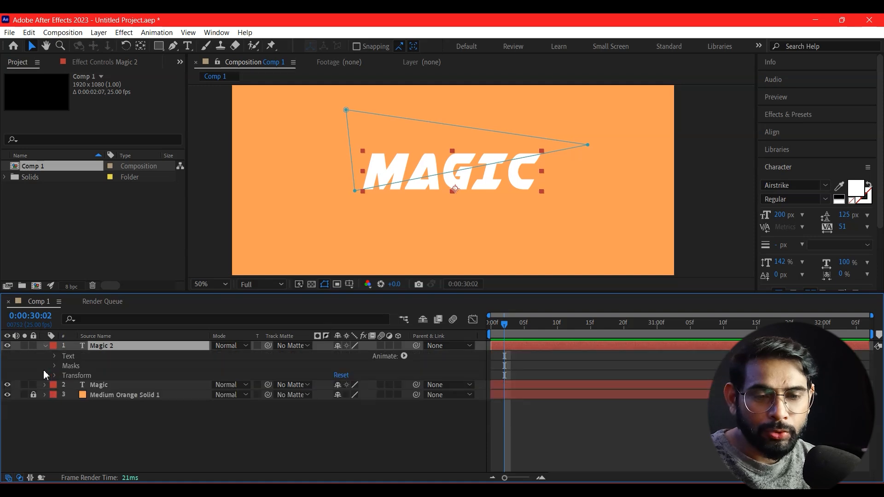
key(p)
click(111, 364)
key(p)
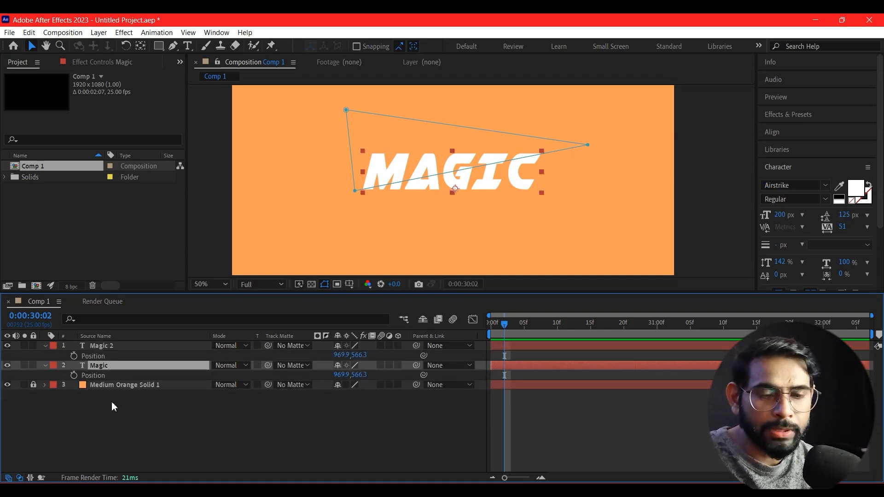
click(113, 404)
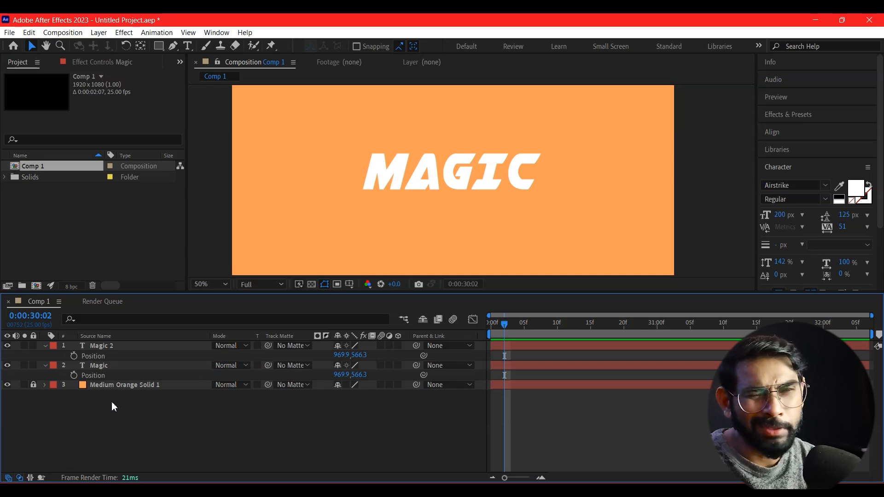
drag(496, 323, 501, 331)
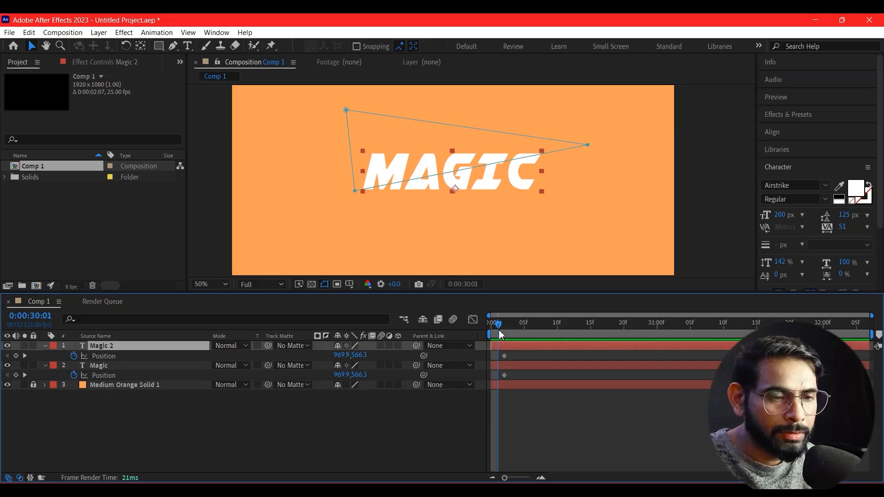
key(shift+Right)
key(shift+Right)
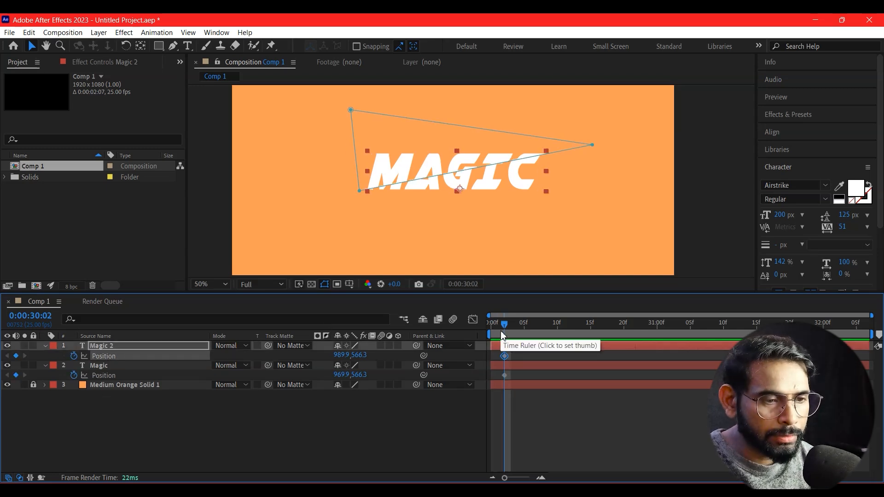
key(ctrl+z)
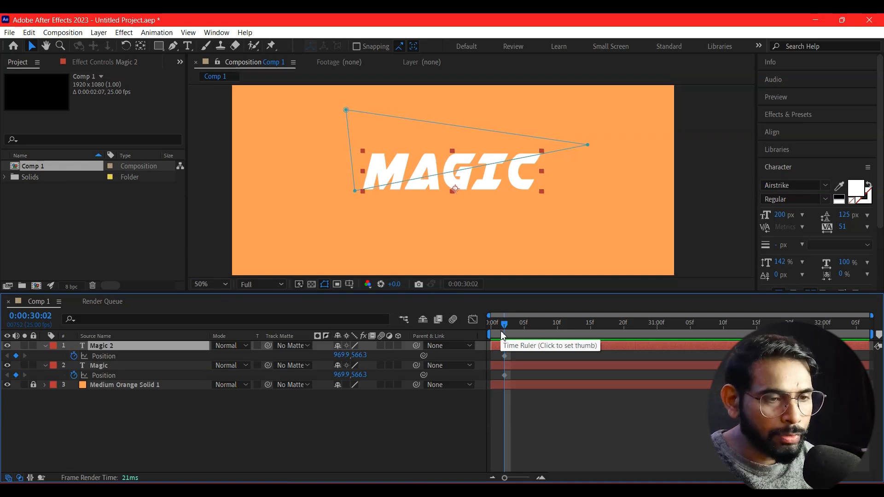
- Keyframe the Magic 2 layer's Position at 962.9, 562.3 at 0:00:30:05 and preview the movement
key(Page_Down)
key(Page_Down)
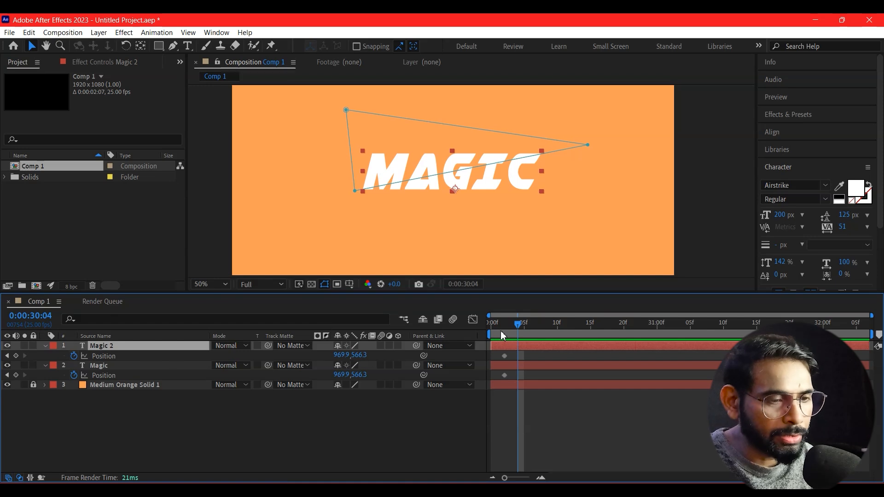
key(Page_Down)
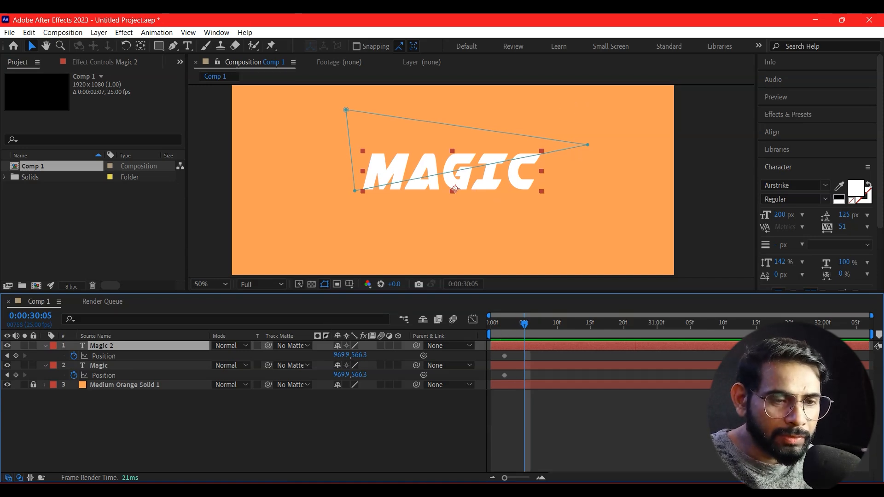
drag(343, 357, 362, 355)
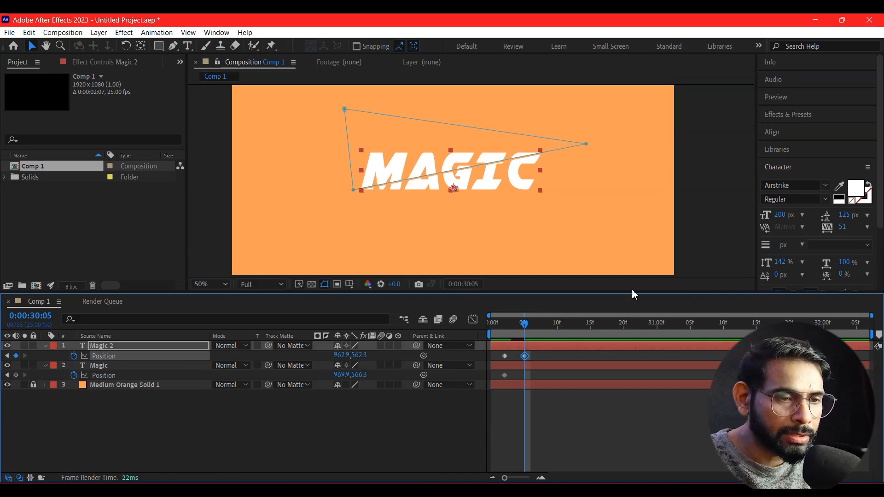
key(space)
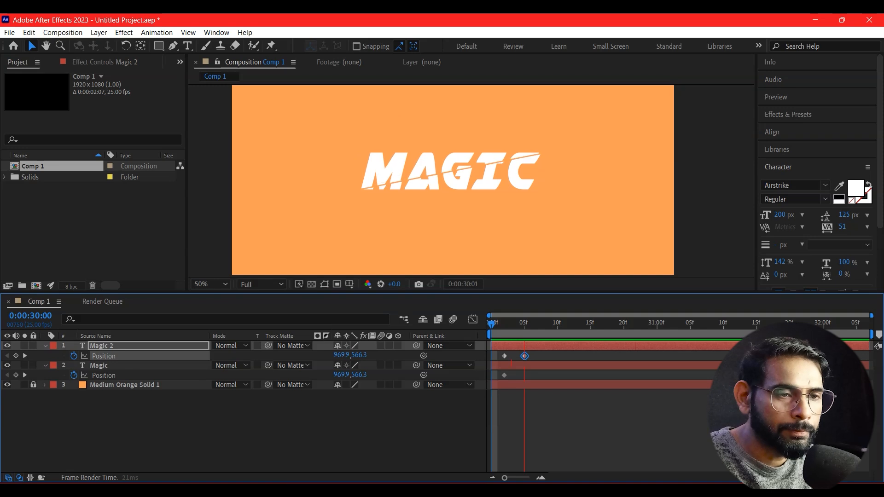
key(space)
drag(566, 333, 530, 342)
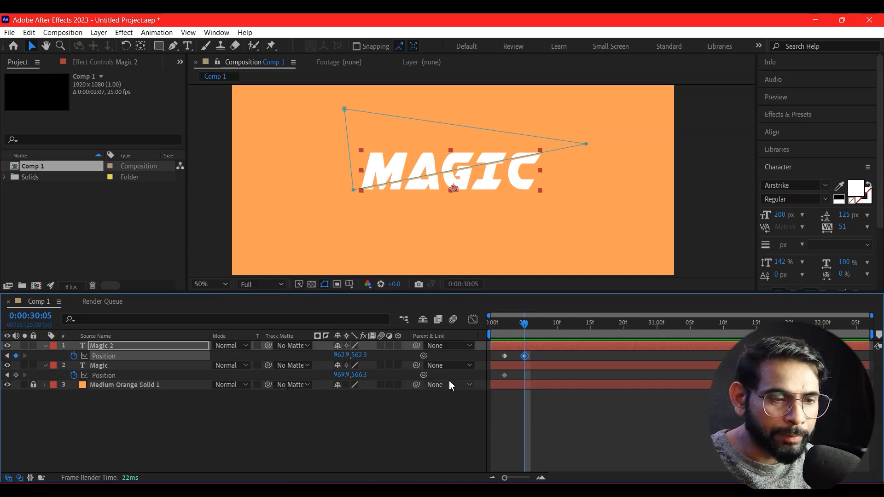
- Keyframe the original Magic layer's Position at 975.9, 568.3 at 0:00:30:05 and play back the split
drag(526, 338, 502, 326)
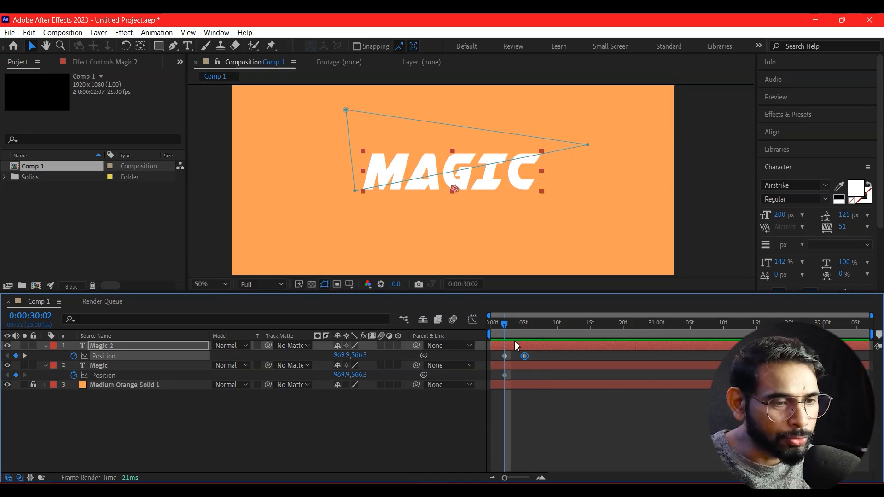
drag(510, 331, 525, 328)
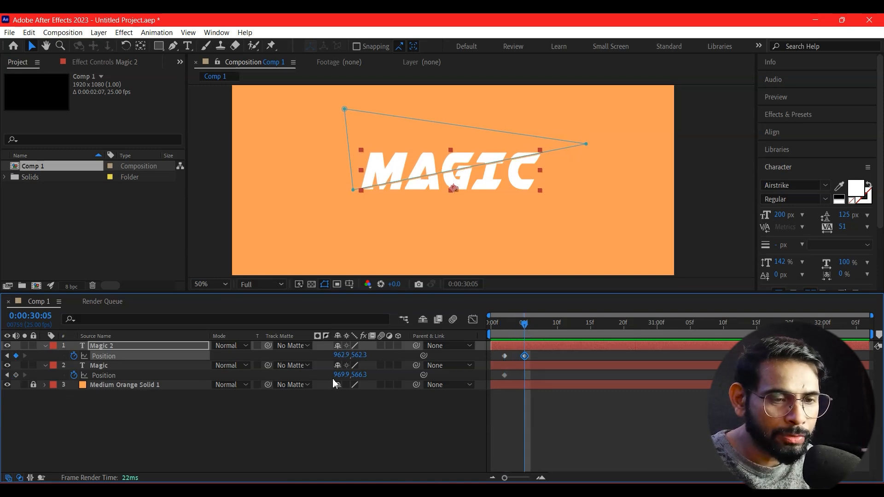
drag(338, 374, 343, 374)
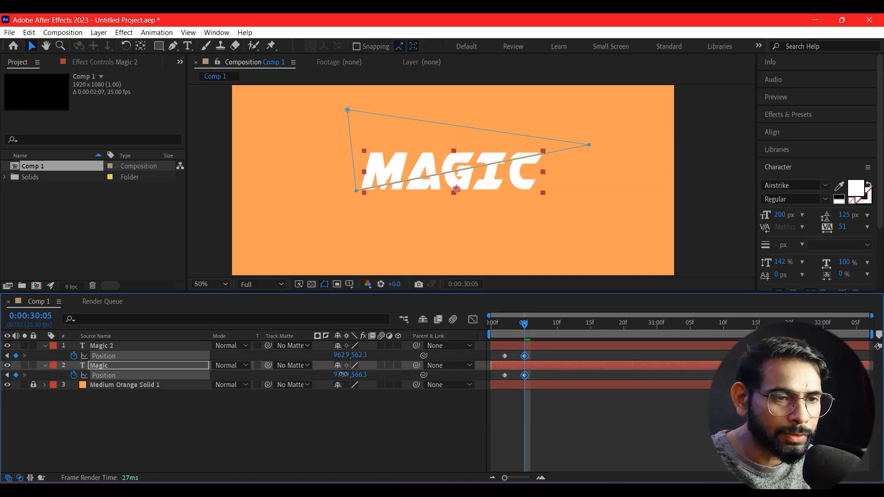
drag(360, 375, 362, 376)
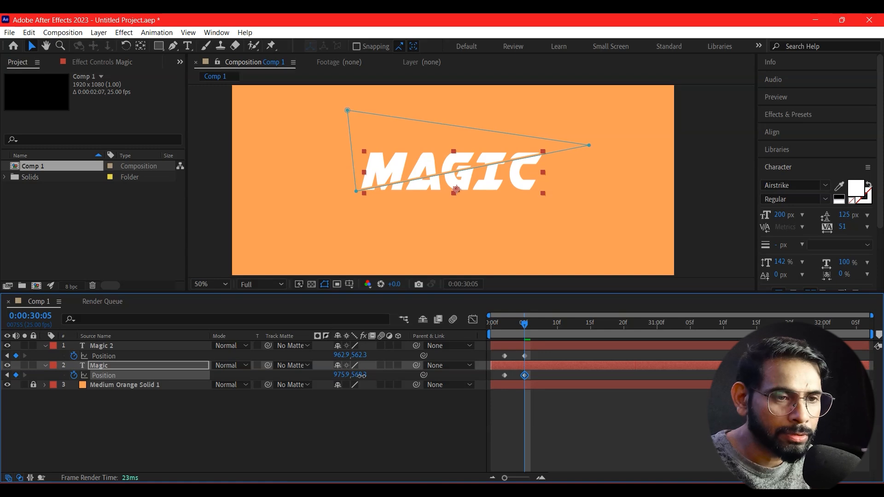
drag(530, 325, 491, 325)
click(638, 415)
key(space)
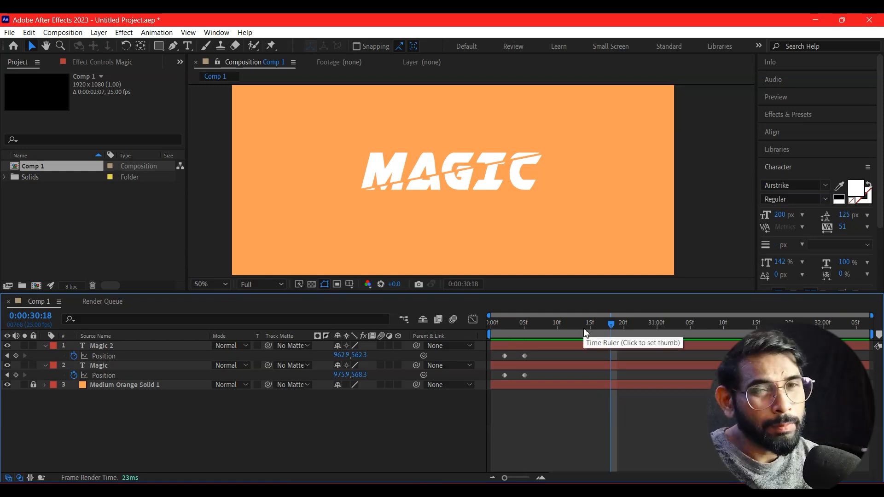
- Apply Easy Ease to both Position keyframes of the Magic 2 layer
drag(578, 352, 520, 363)
right_click(525, 357)
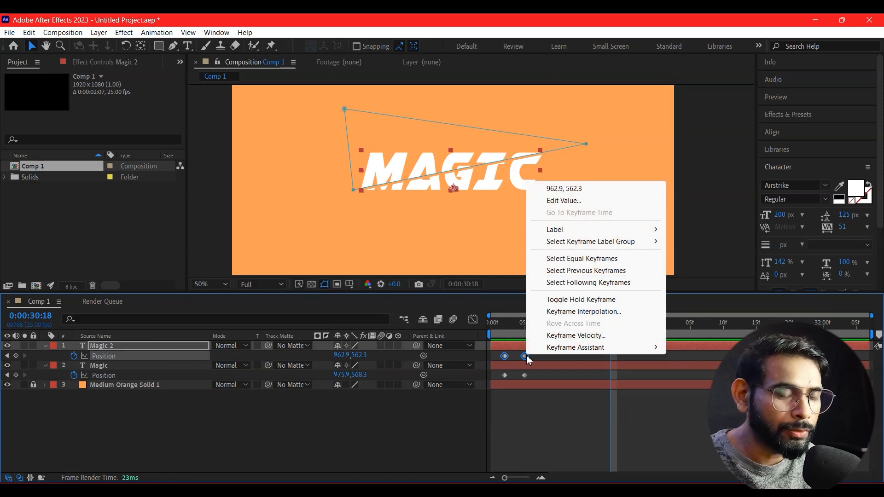
mouse_move(581, 348)
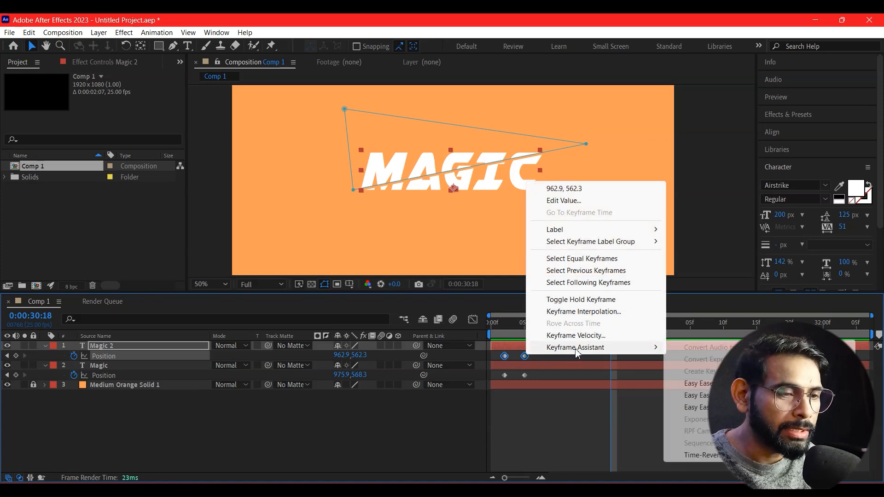
click(696, 387)
- Apply Easy Ease to both Position keyframes of the original Magic layer and preview the animation from the start
drag(545, 370, 500, 380)
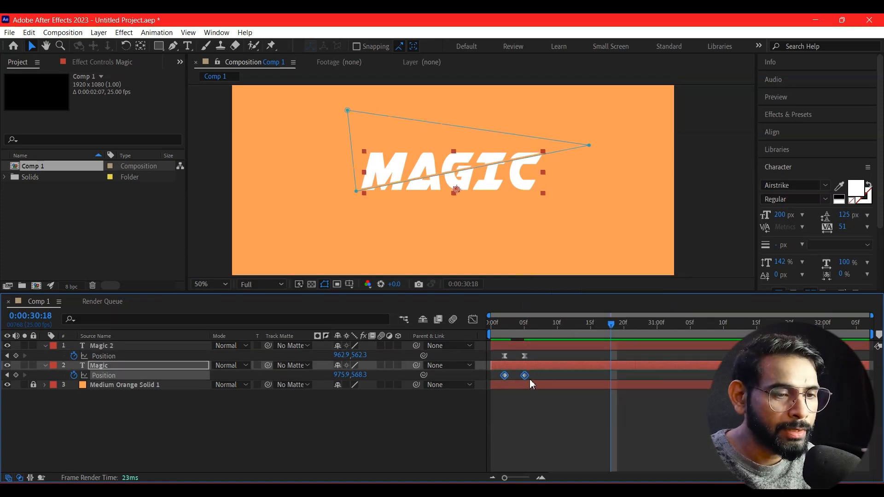
right_click(525, 376)
mouse_move(636, 367)
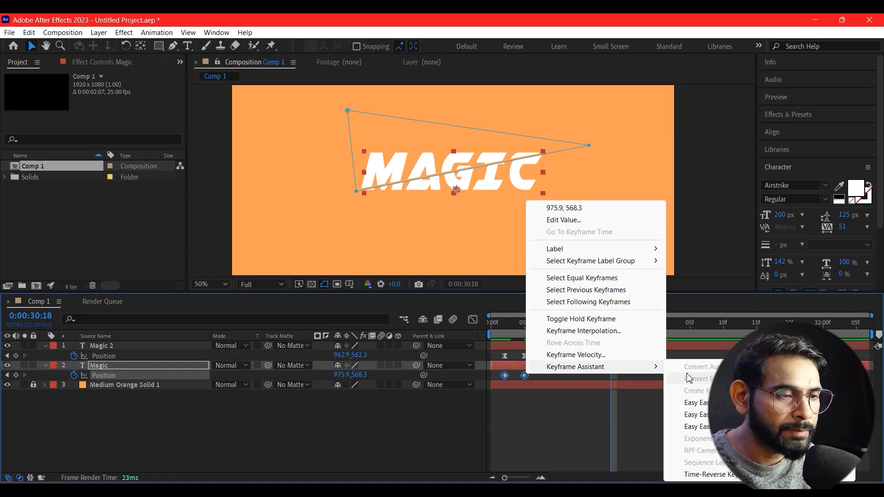
click(697, 402)
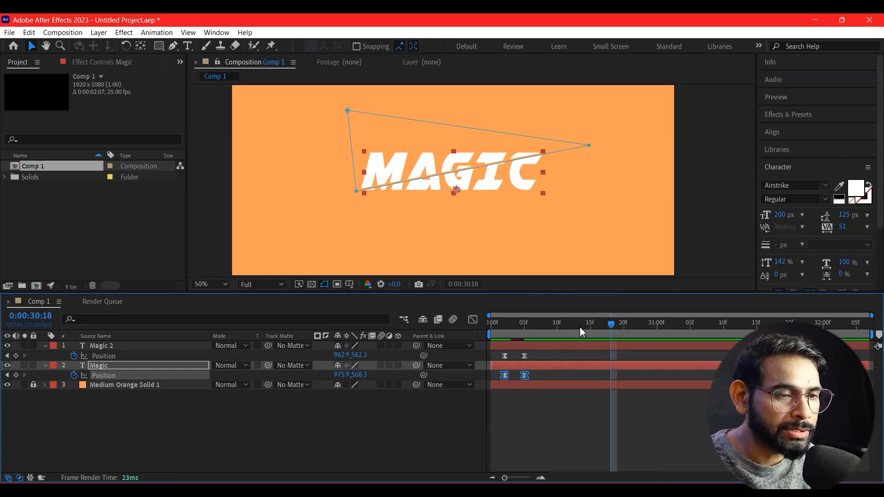
key(Home)
click(581, 405)
key(space)
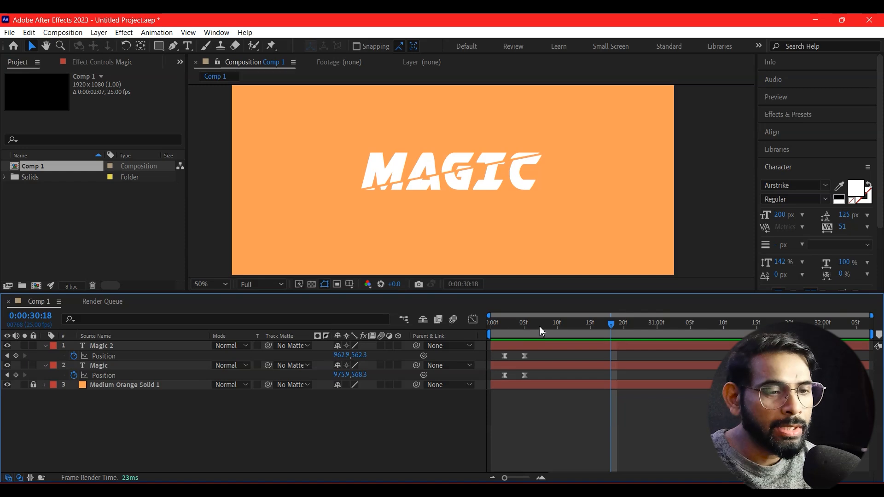
key(space)
- Reshape the Magic 2 layer's Position speed graph into a sharp spike midway between its two keyframes and preview it
drag(540, 349, 495, 359)
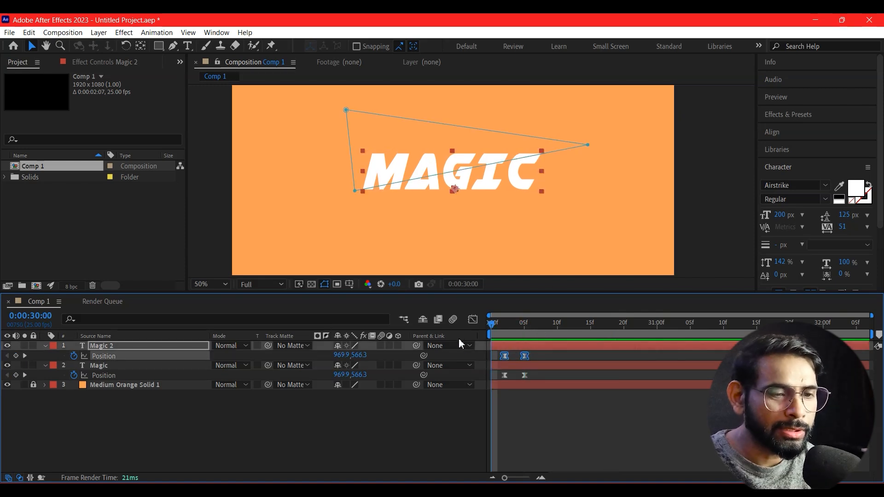
click(473, 319)
drag(515, 435, 501, 435)
key(semicolon)
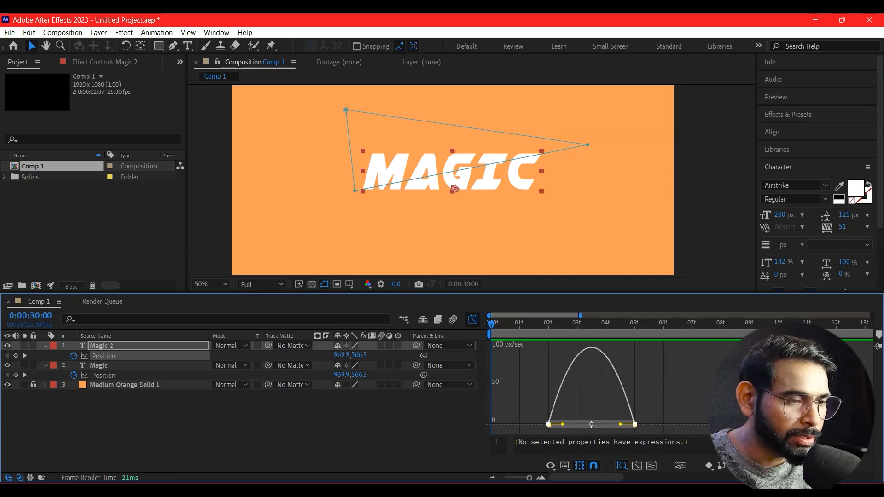
drag(620, 425, 591, 428)
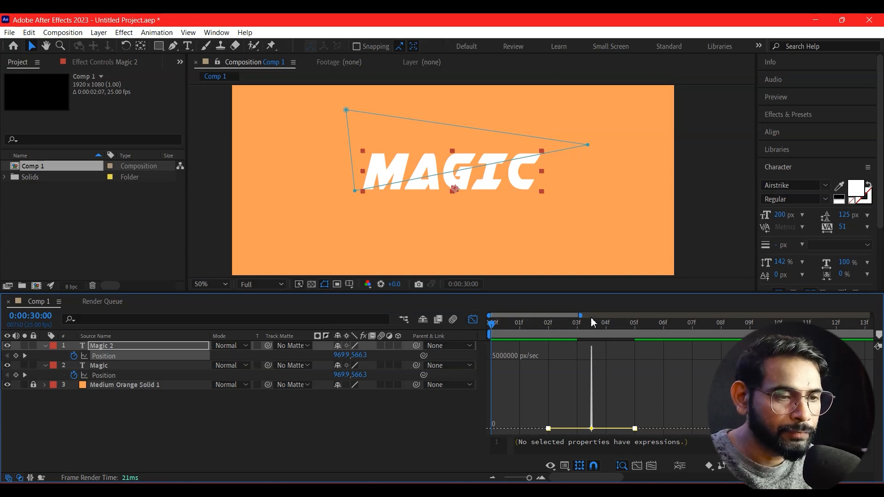
key(space)
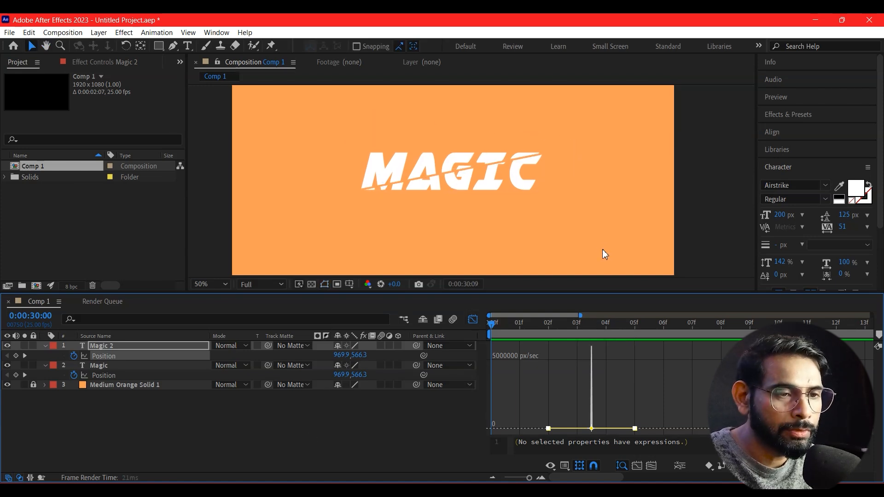
key(space)
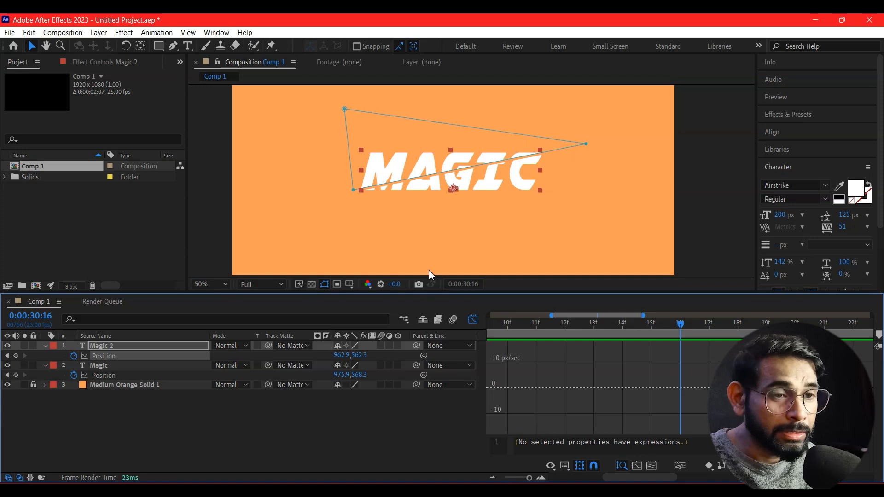
- Close the Graph Editor and return the playhead to the composition's start at 0:00:30:00
click(102, 367)
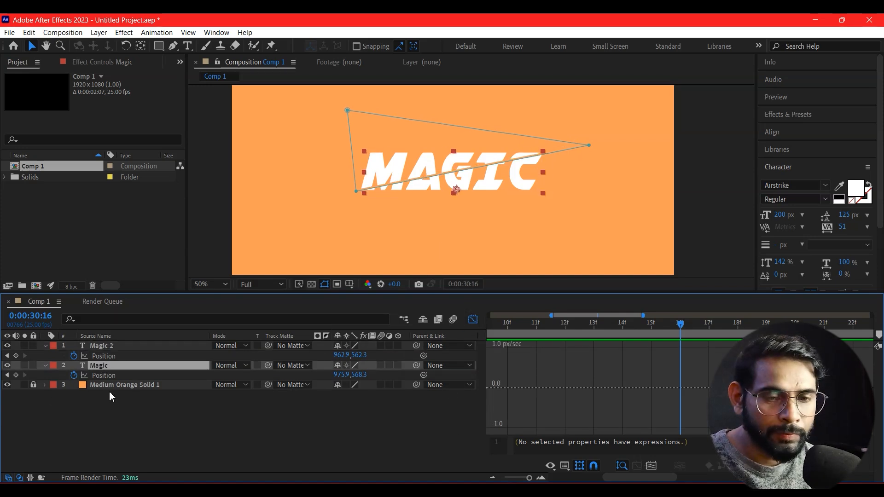
click(474, 320)
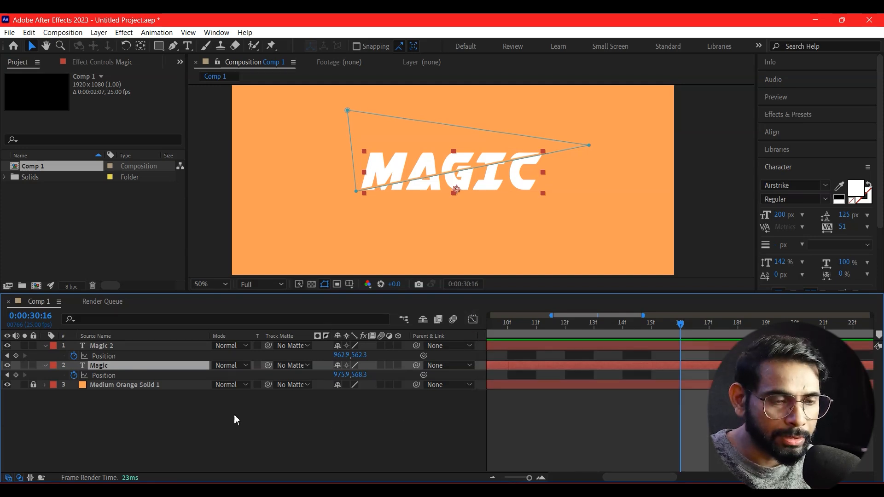
click(234, 413)
key(Home)
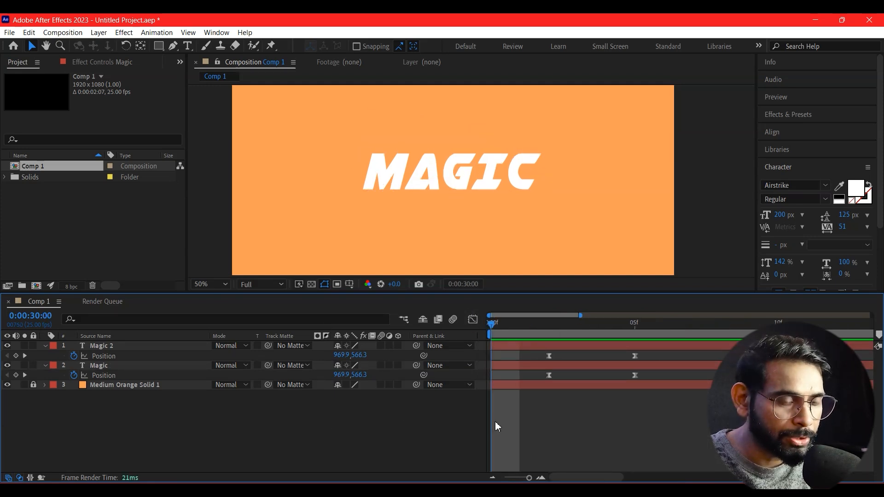
- Reshape the original Magic layer's Position speed graph into a sharp spike midway between its keyframes, then exit the Graph Editor and preview it
click(95, 367)
click(473, 320)
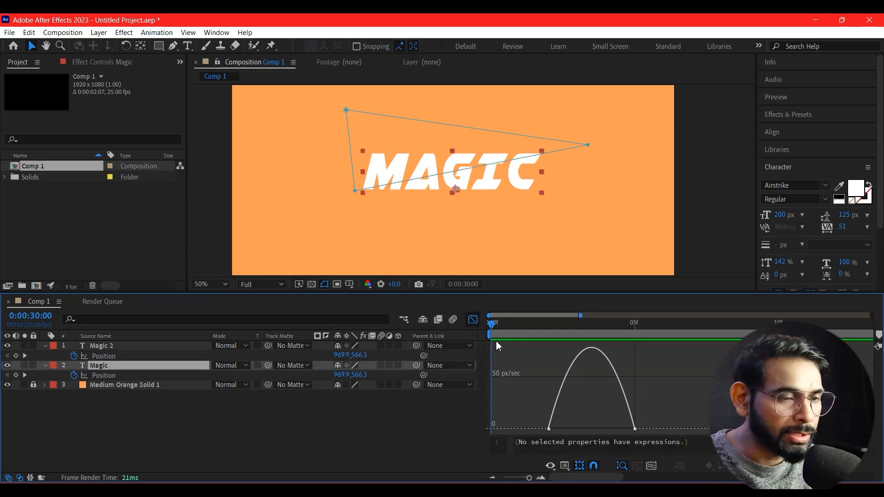
drag(684, 412, 545, 434)
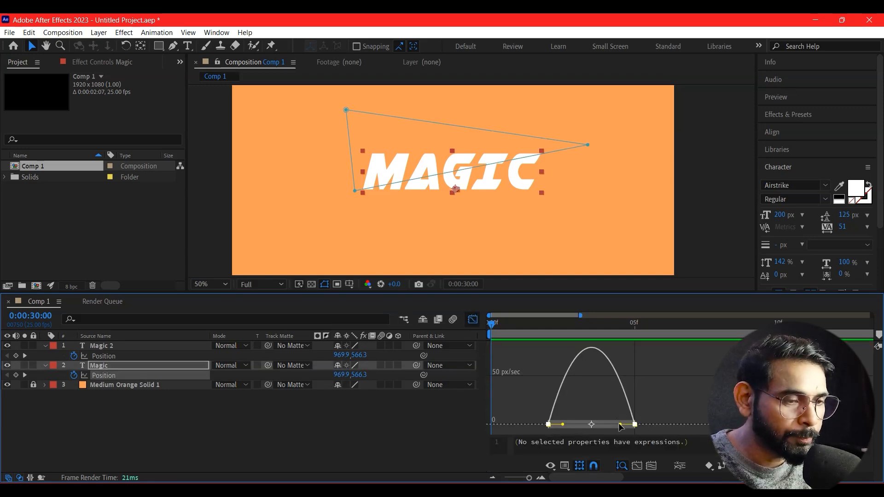
drag(620, 425, 590, 427)
click(473, 319)
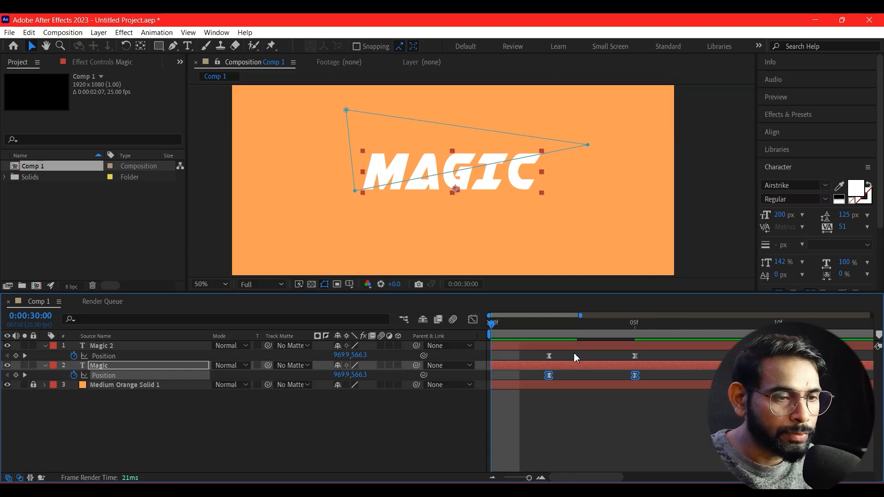
click(665, 427)
key(space)
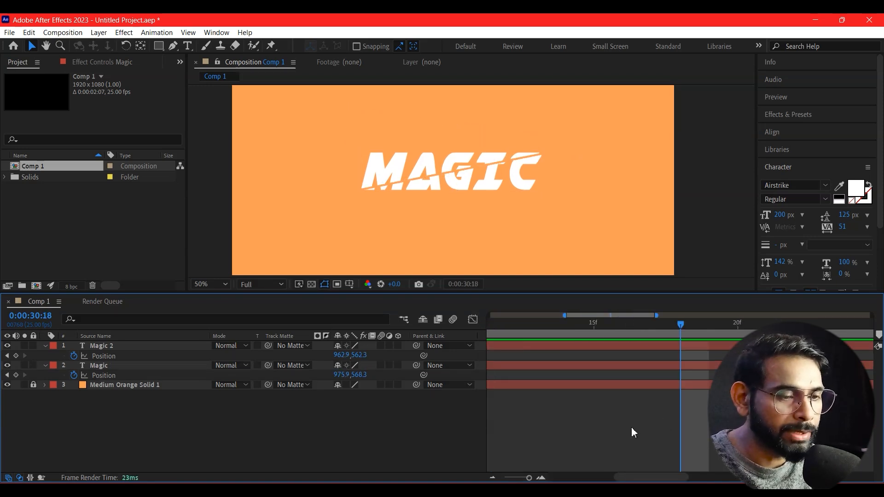
- Play the split animation from the composition's start with the whole duration shown in the timeline
click(492, 477)
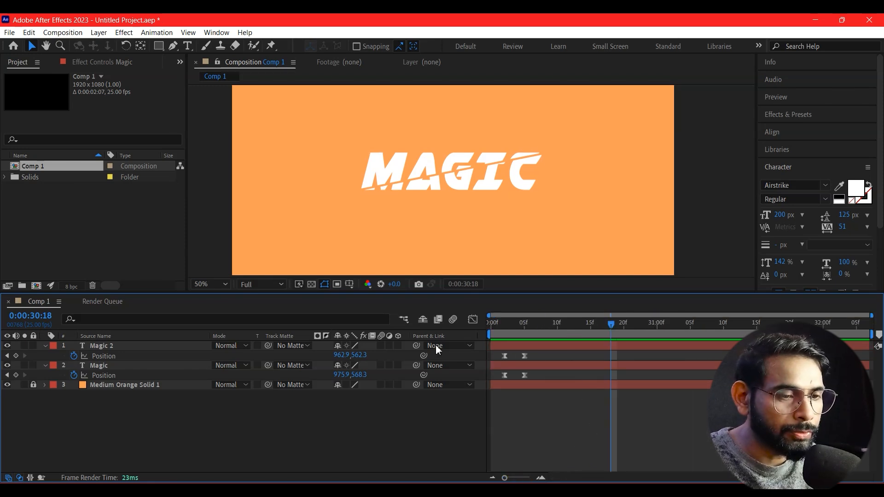
key(Home)
key(space)
key(space)
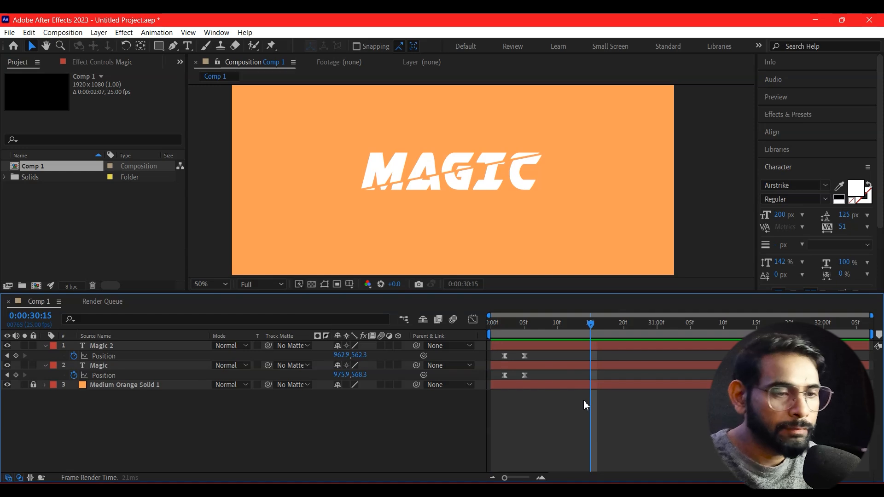
- Move the second Position keyframes of both Magic layers to 0:00:30:10 and preview the slower split
drag(530, 384, 568, 358)
key(Home)
key(space)
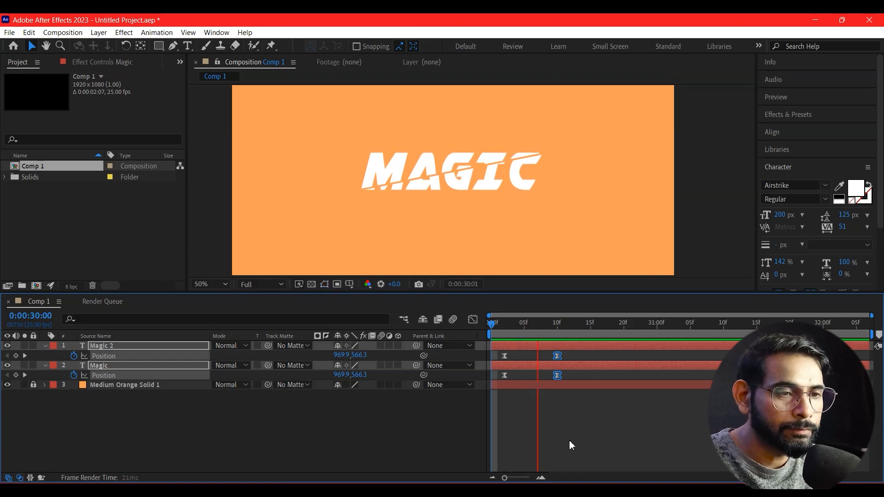
click(598, 364)
drag(585, 349, 618, 371)
key(ctrl+z)
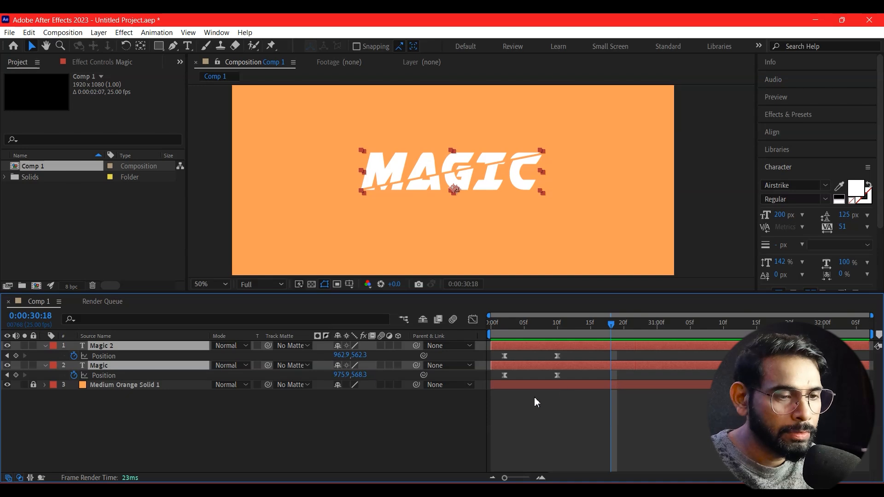
- Preview the retimed split of both Magic layers from the composition's start
drag(572, 352, 553, 375)
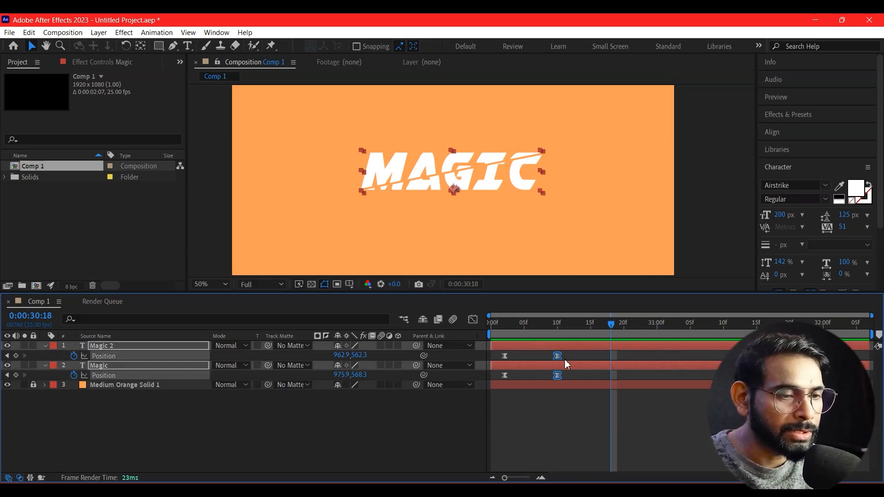
key(Home)
click(611, 434)
key(space)
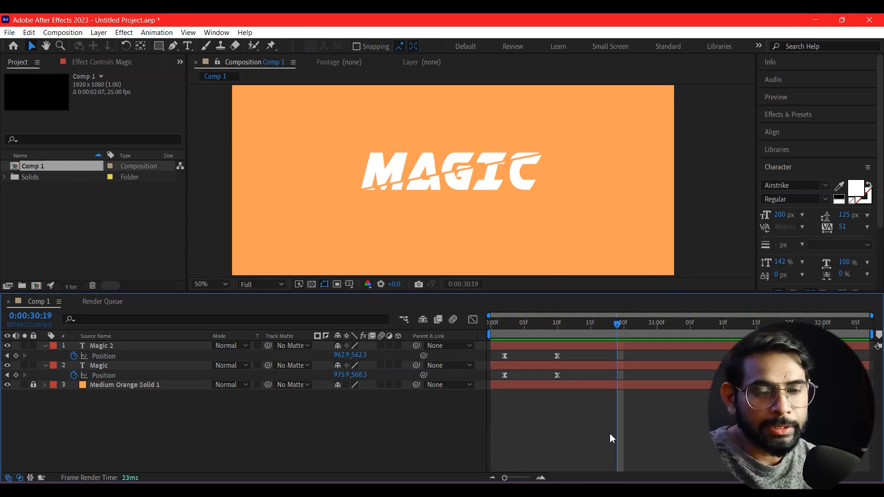
- Apply the Drop Shadow effect to the Magic 2 layer
click(96, 346)
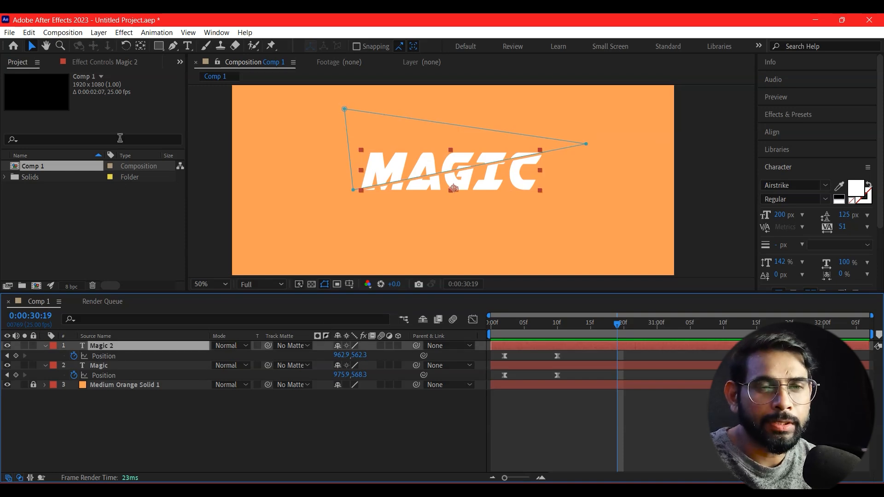
click(124, 32)
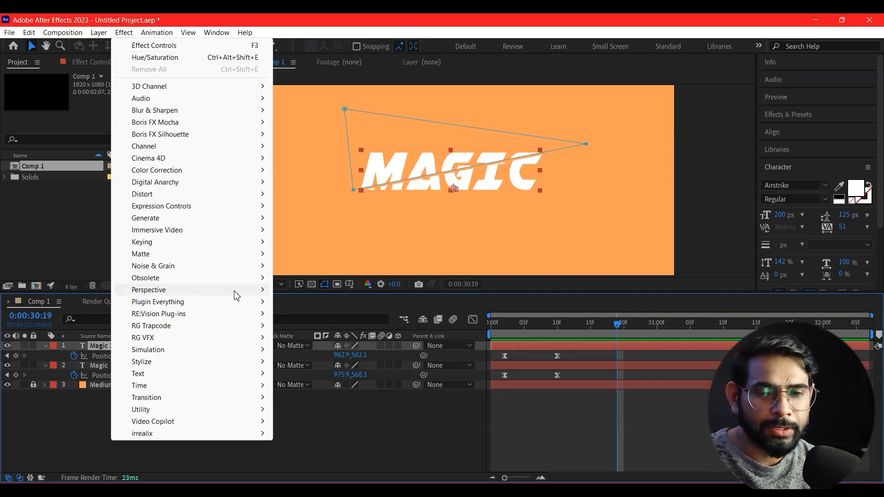
mouse_move(173, 293)
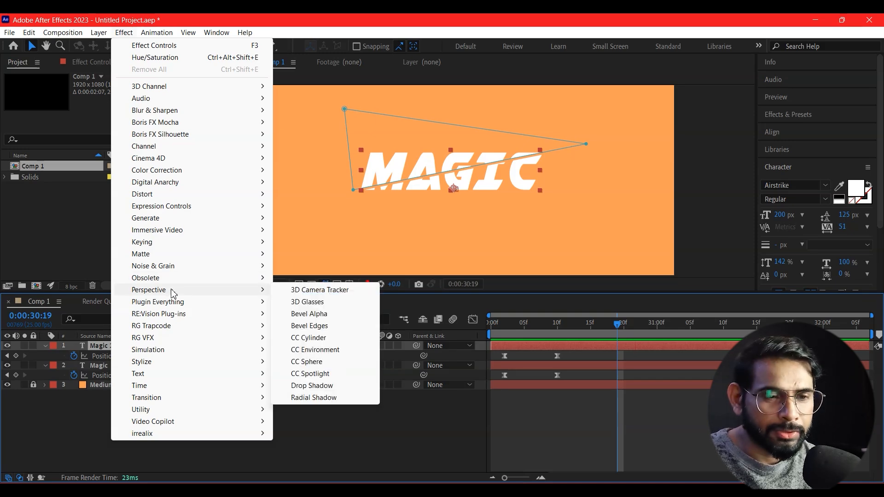
click(312, 386)
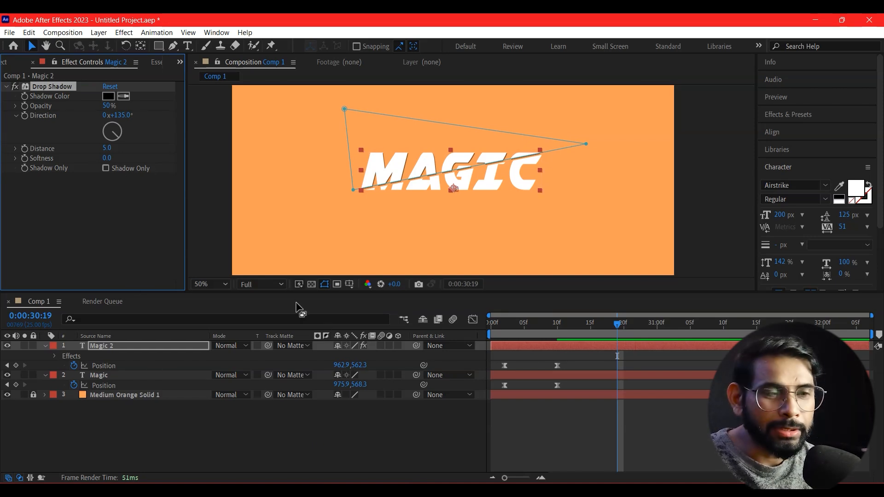
- Set the Magic 2 layer's Drop Shadow Direction to -222°, Distance to 18 and Softness to 47
mouse_move(117, 141)
mouse_down()
mouse_move(94, 121)
mouse_move(109, 148)
mouse_move(123, 144)
mouse_up()
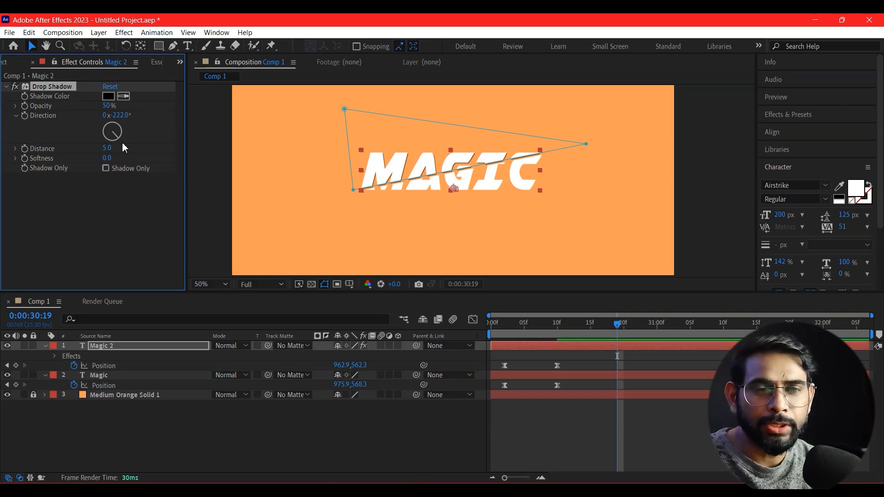
drag(107, 149, 111, 148)
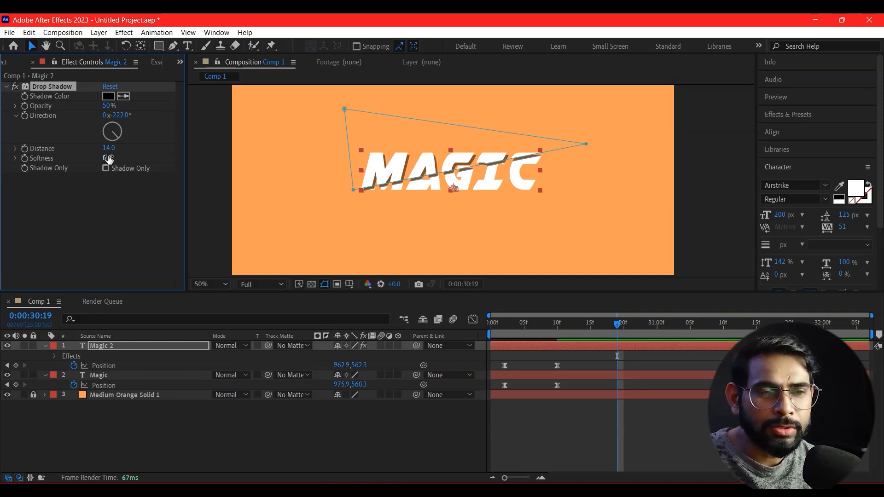
click(121, 159)
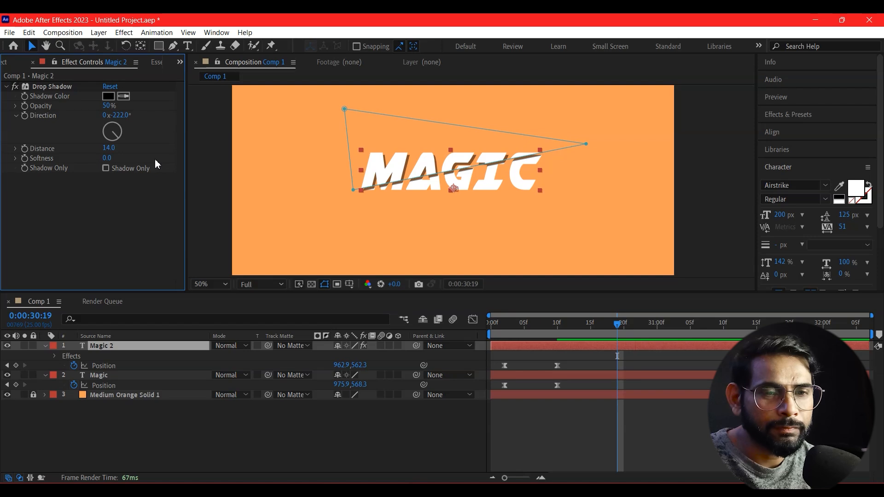
drag(106, 158, 141, 162)
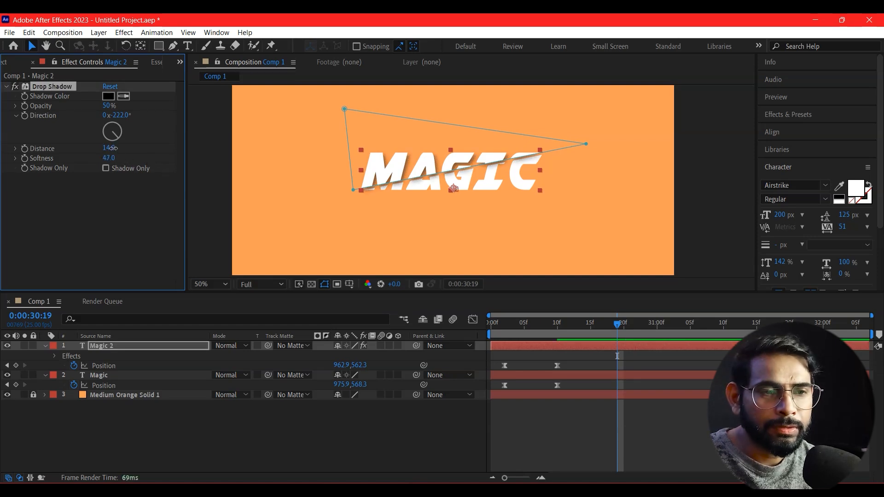
drag(113, 149, 114, 150)
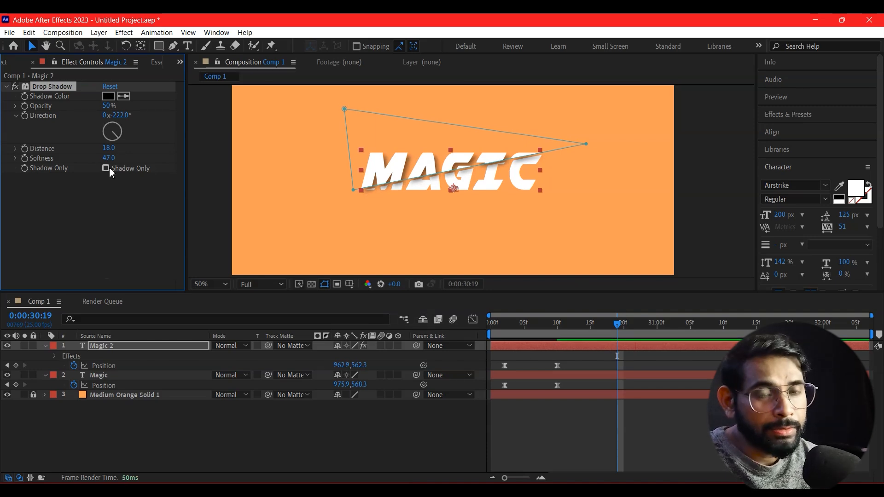
- Add keyframes for the Magic 2 Drop Shadow's Opacity and Softness at 0:00:30:10
drag(611, 325, 560, 332)
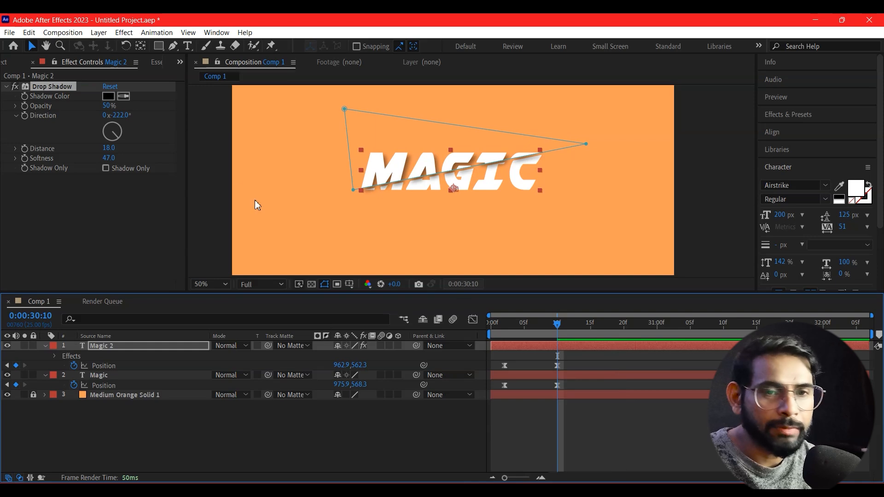
click(25, 105)
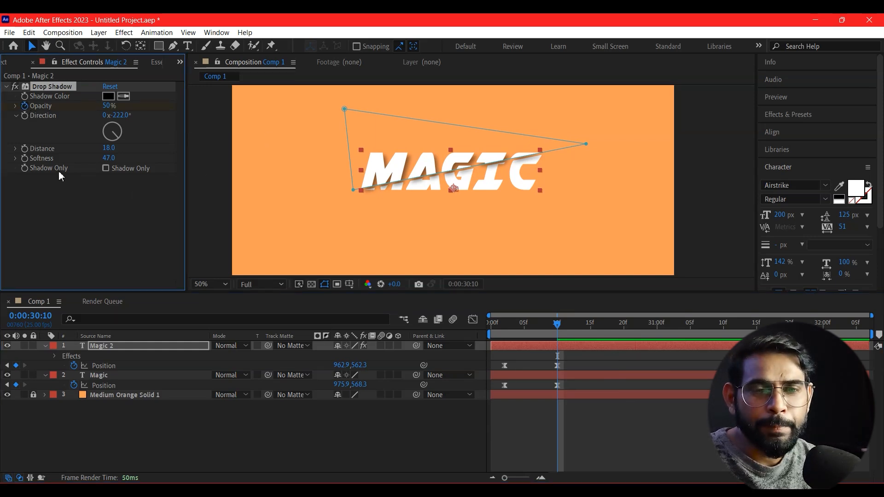
click(25, 159)
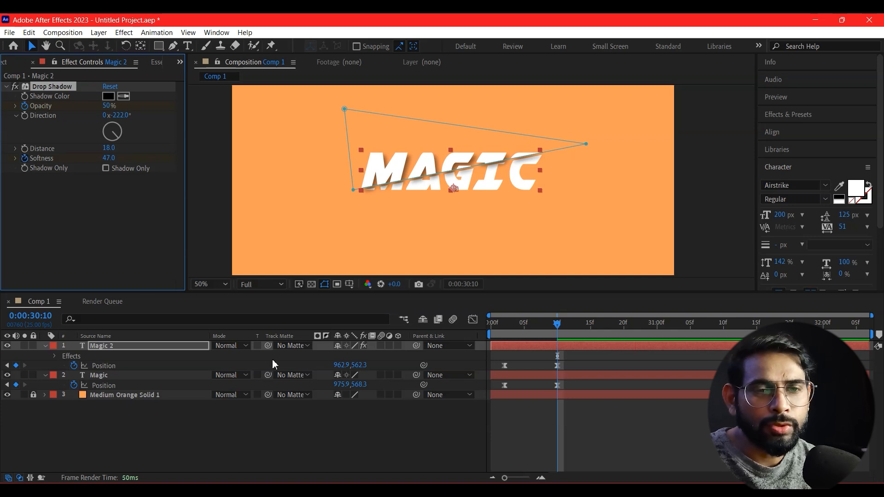
- Set the Magic 2 Drop Shadow Opacity to 0% at 0:00:30:02 and preview the shadow fade from the start
drag(557, 329, 504, 332)
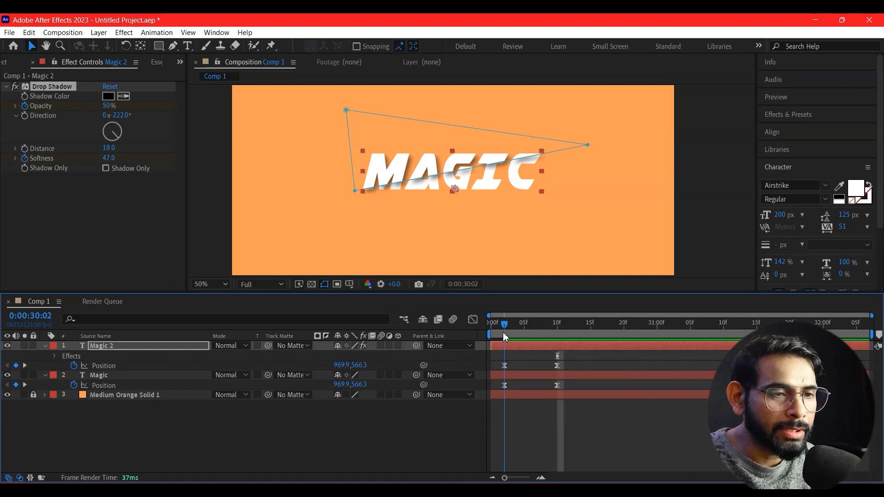
click(108, 106)
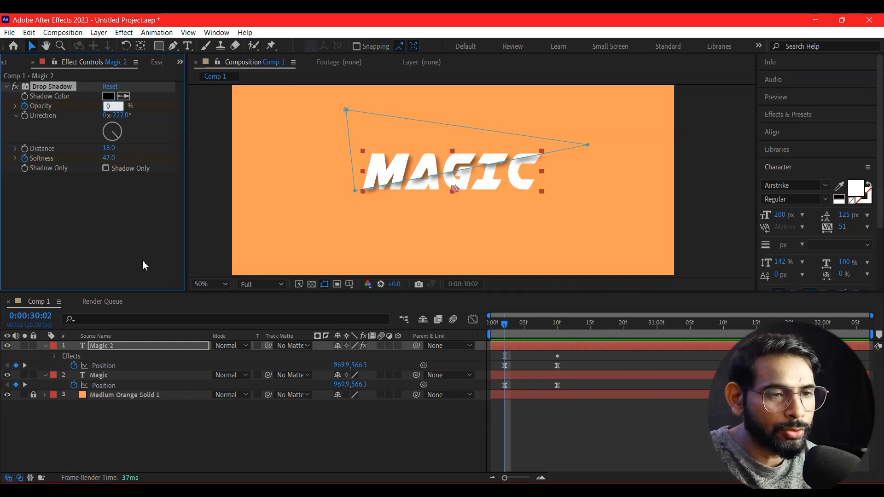
text(0)
key(Return)
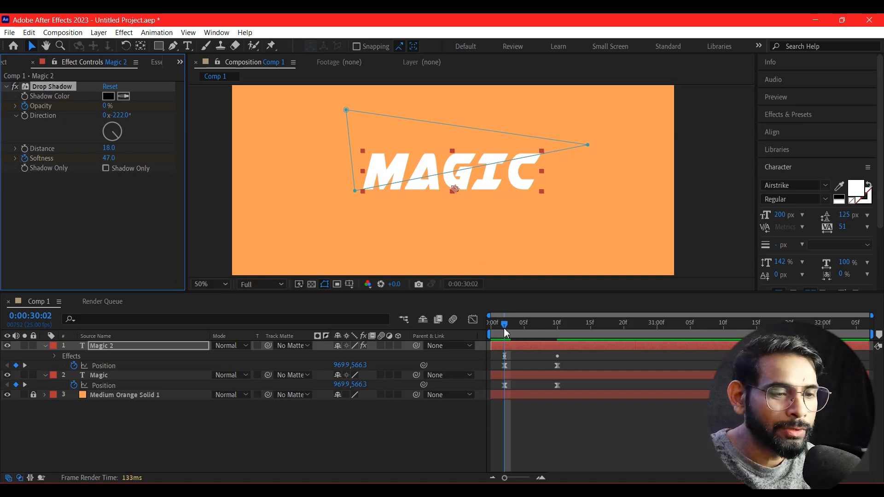
drag(507, 328, 469, 369)
key(space)
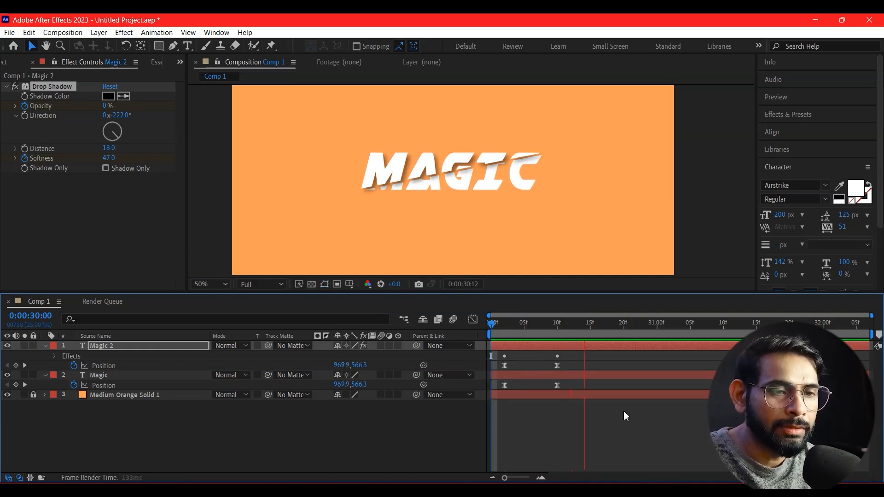
key(space)
- At 0:00:30:10, raise the Magic 2 Drop Shadow's Opacity to 81% and set its Distance to 20
mouse_move(567, 328)
mouse_down()
mouse_move(548, 331)
mouse_move(559, 334)
mouse_up()
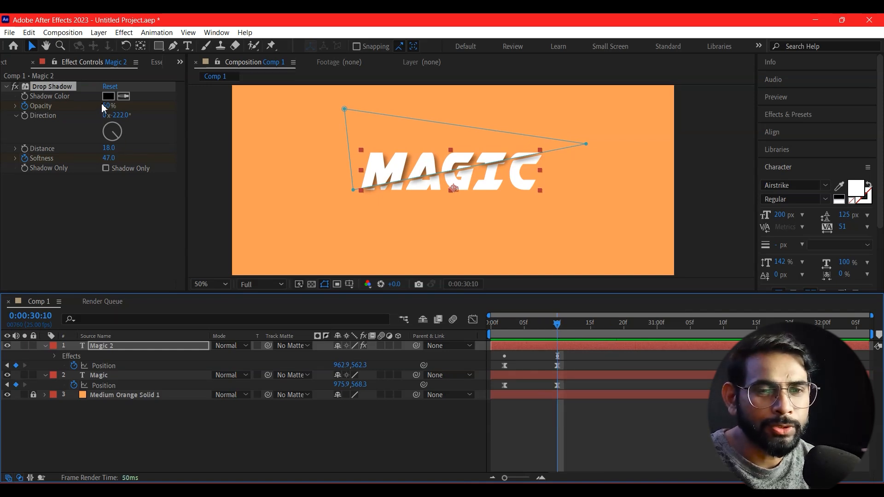
drag(107, 107, 170, 123)
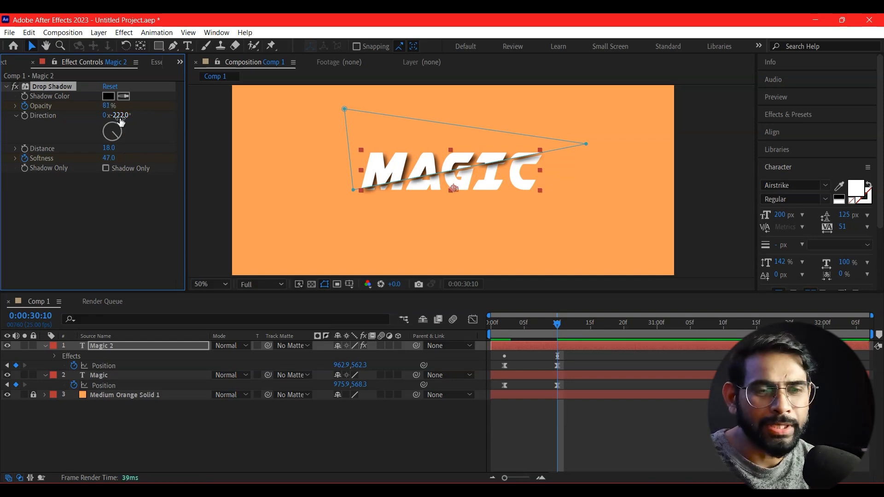
mouse_move(109, 147)
mouse_down()
mouse_move(119, 148)
mouse_move(108, 147)
mouse_up()
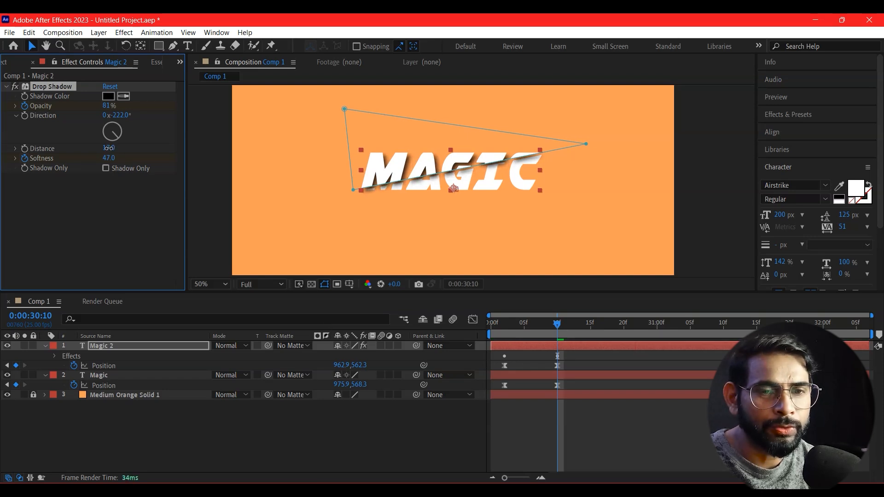
click(109, 148)
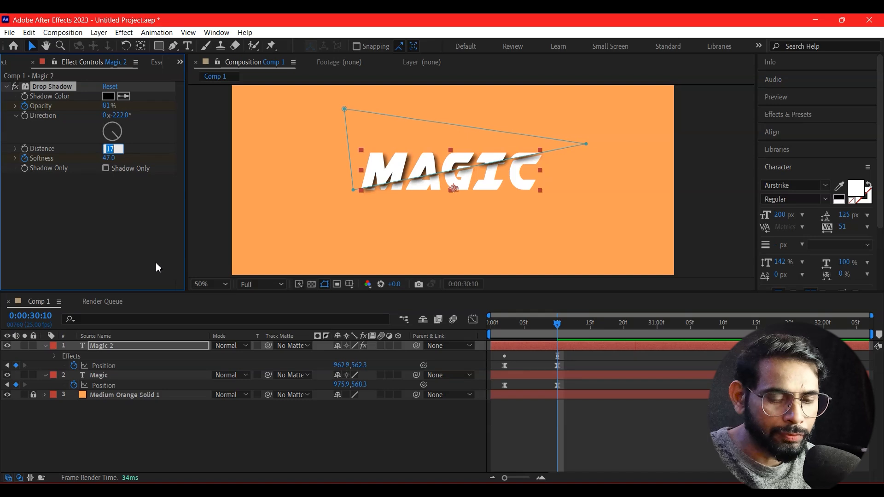
text(20)
key(Return)
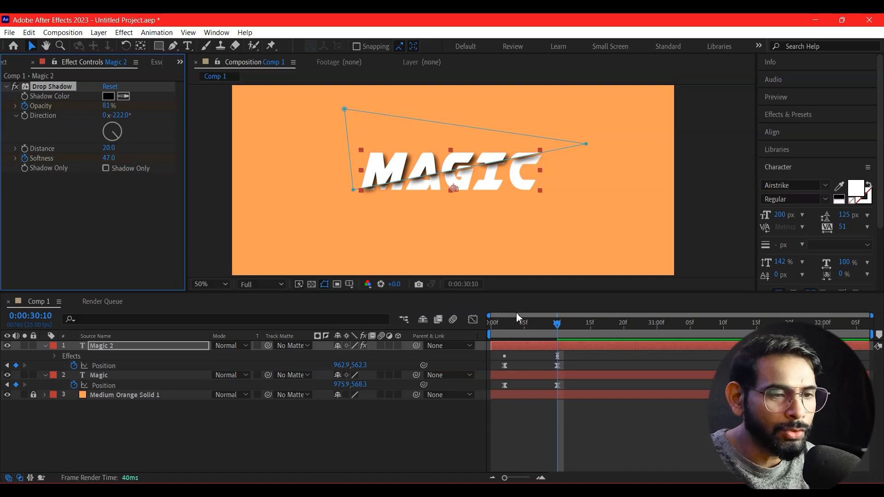
- Preview the stronger Magic 2 shadow from the composition's start
drag(562, 326, 421, 338)
click(608, 406)
key(space)
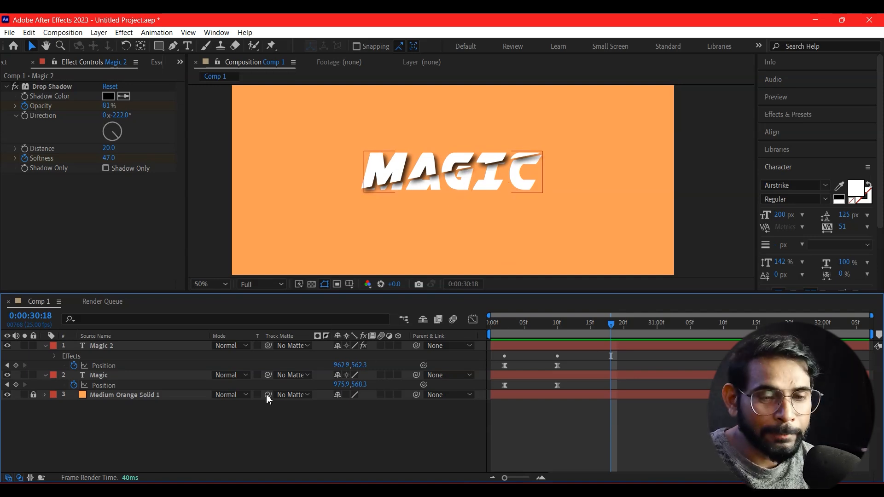
- Apply the Drop Shadow effect to the Magic layer and set its Direction to -39°
click(104, 388)
click(103, 375)
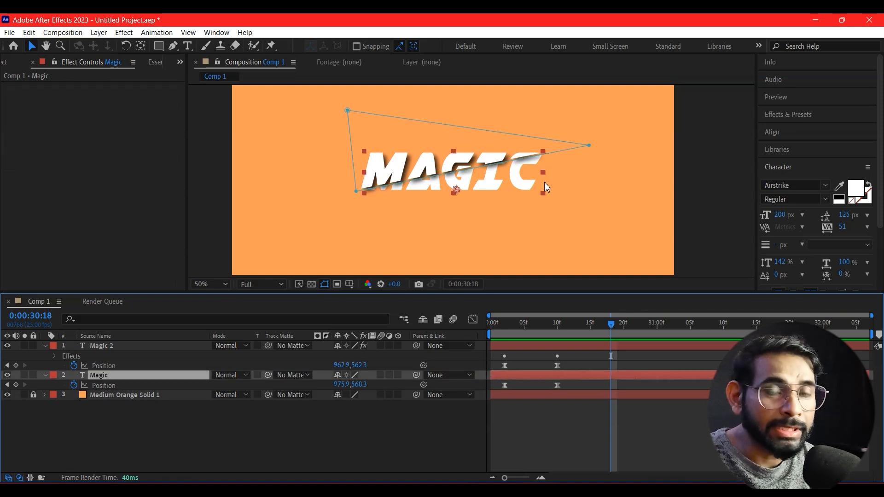
click(124, 33)
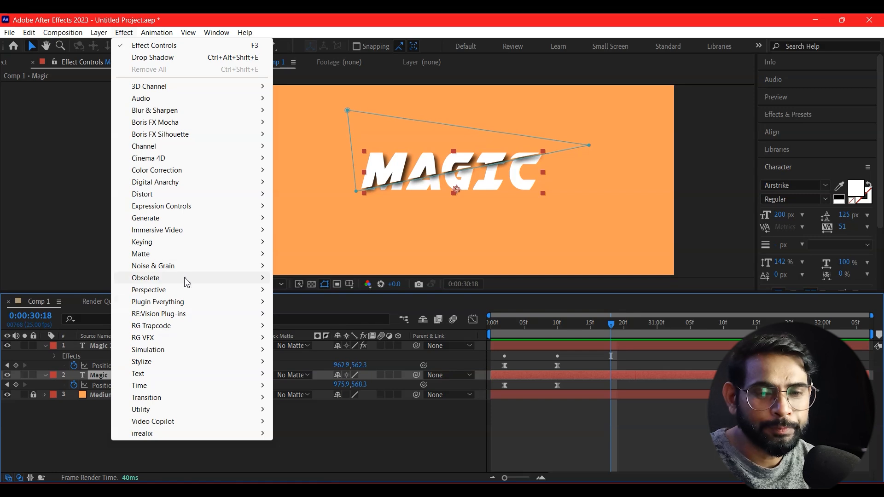
mouse_move(223, 294)
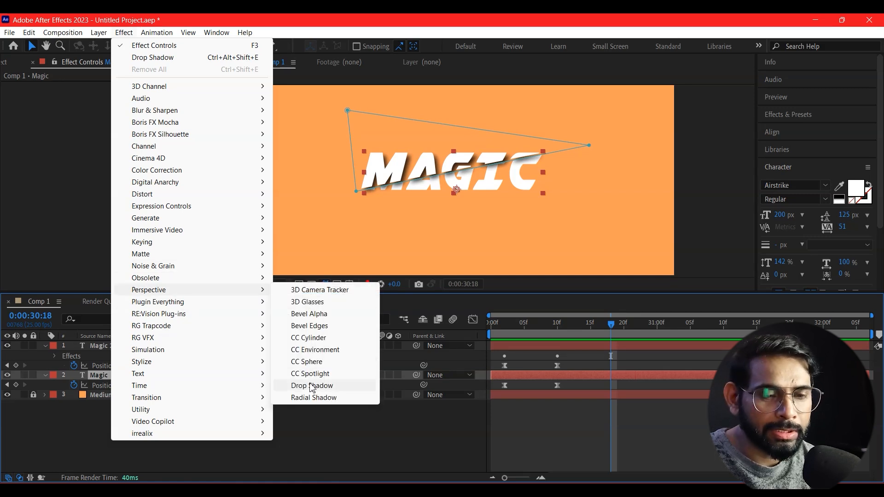
click(328, 386)
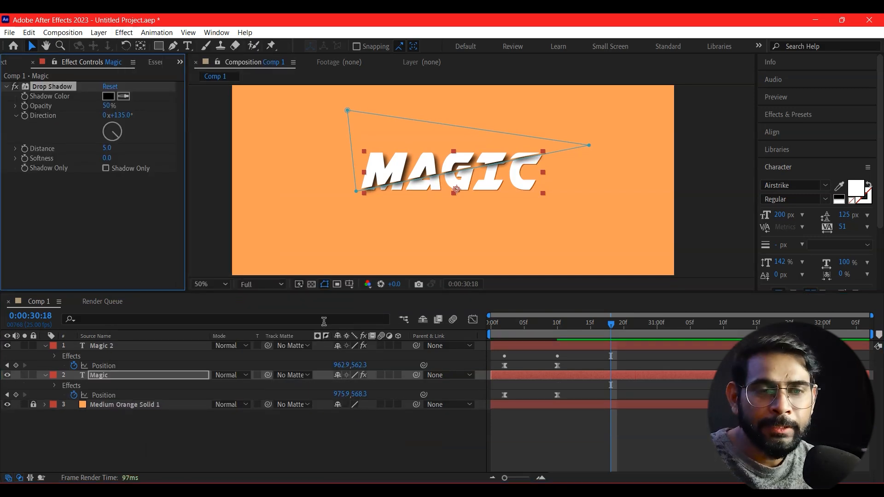
drag(117, 138, 111, 131)
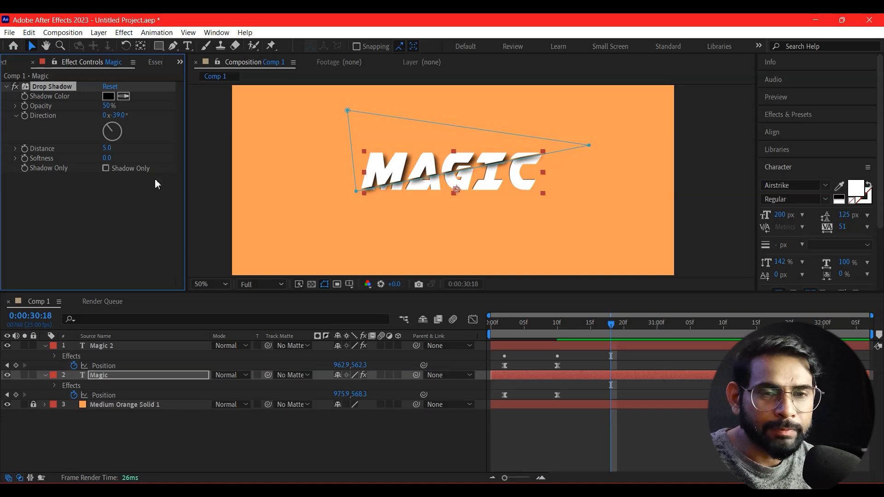
- At 0:00:30:10, set the Magic layer's Drop Shadow Opacity to 80% and Softness to 33
drag(612, 327, 558, 327)
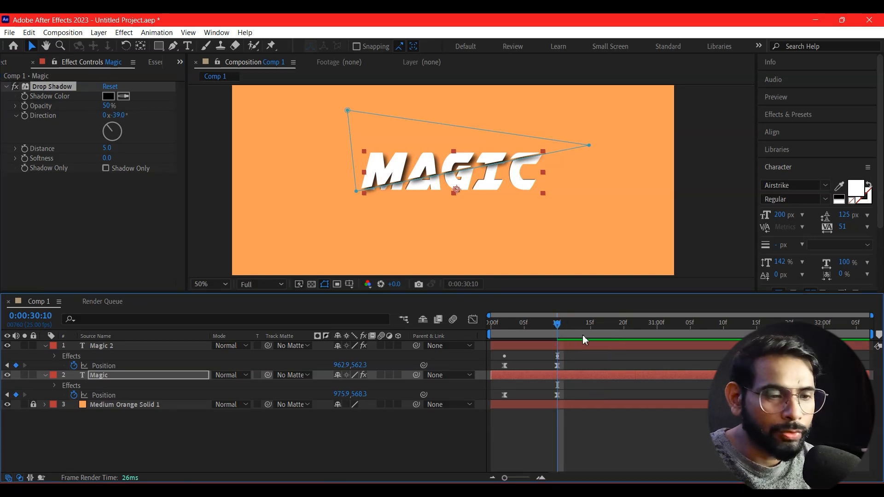
click(108, 106)
text(80)
key(Return)
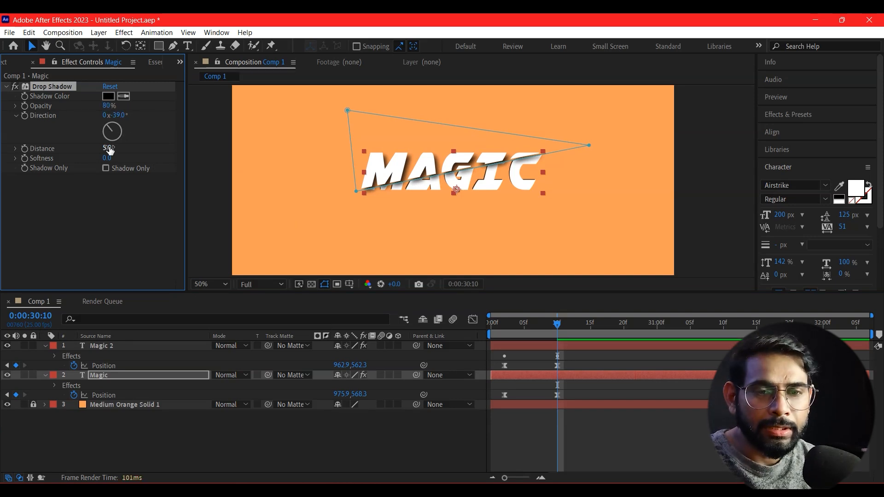
drag(120, 148, 127, 148)
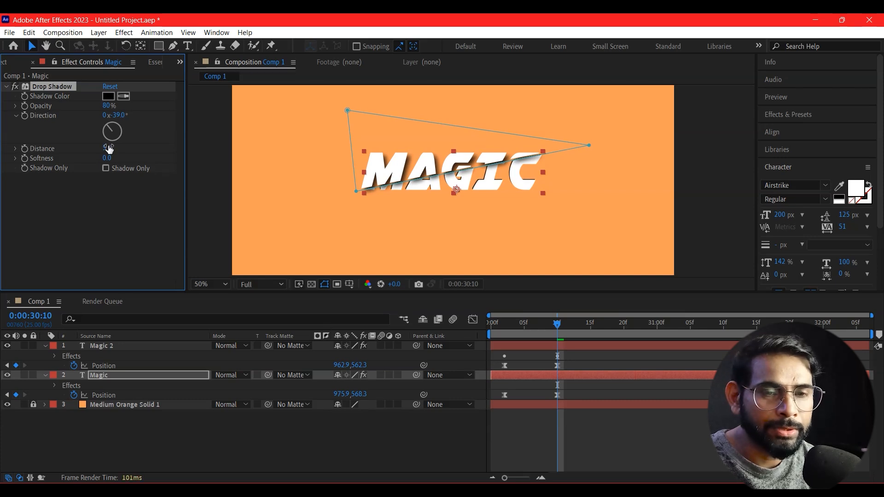
drag(107, 158, 118, 159)
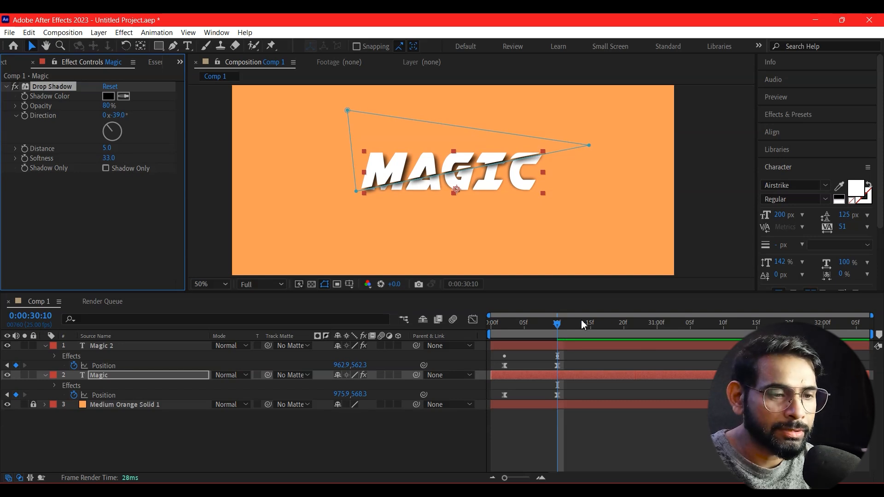
- Preview the Magic layer's new shadow from the composition's start, stopping after the halves split
key(Home)
click(720, 217)
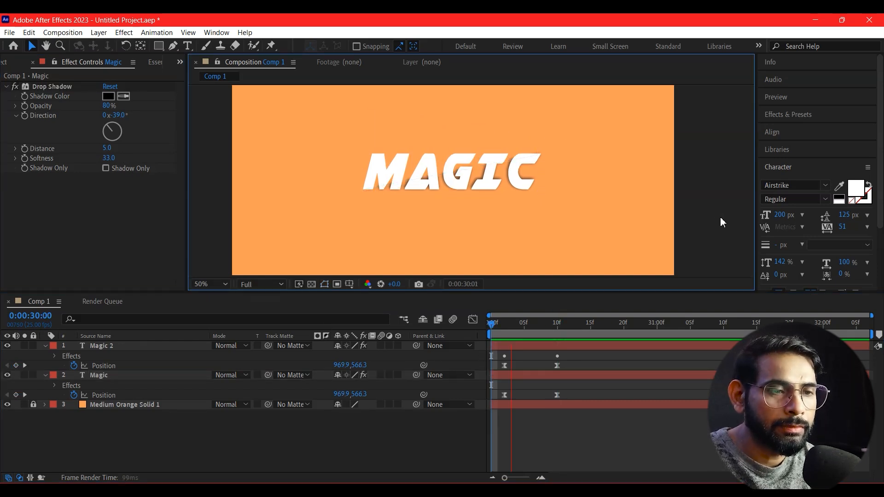
key(space)
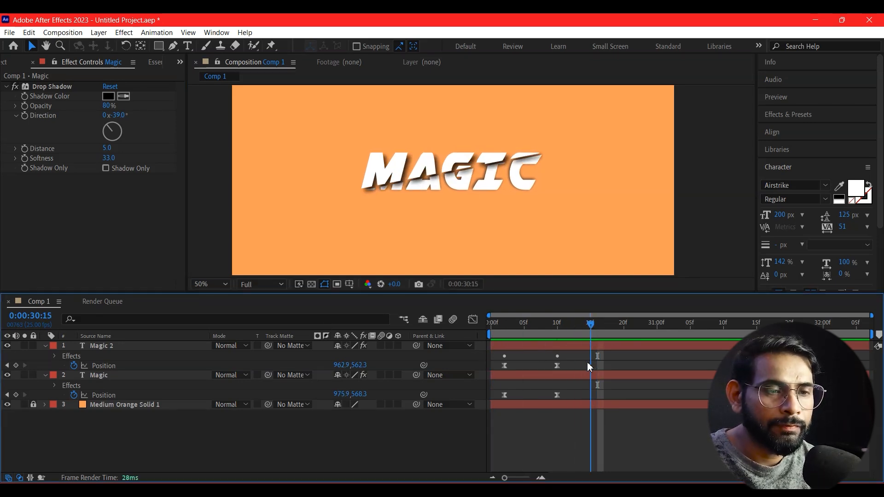
key(space)
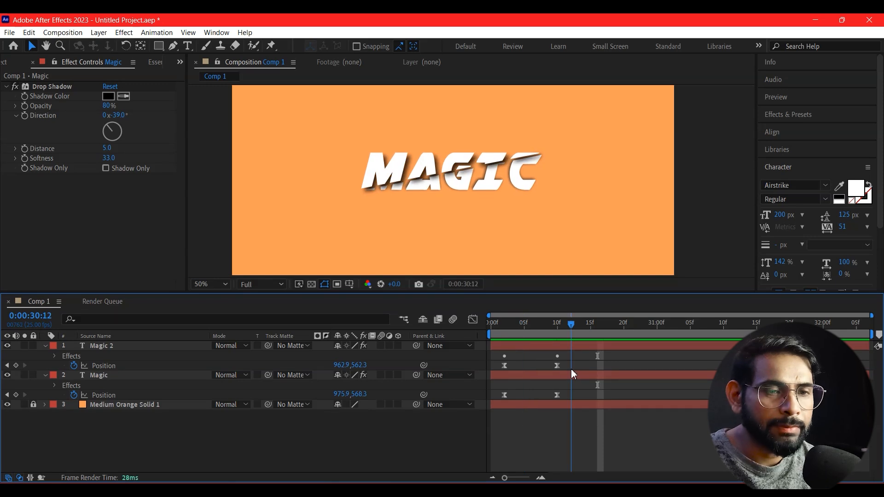
- Change the Magic layer's Drop Shadow Direction to 138°, Distance to 20 and Softness to 28
click(113, 135)
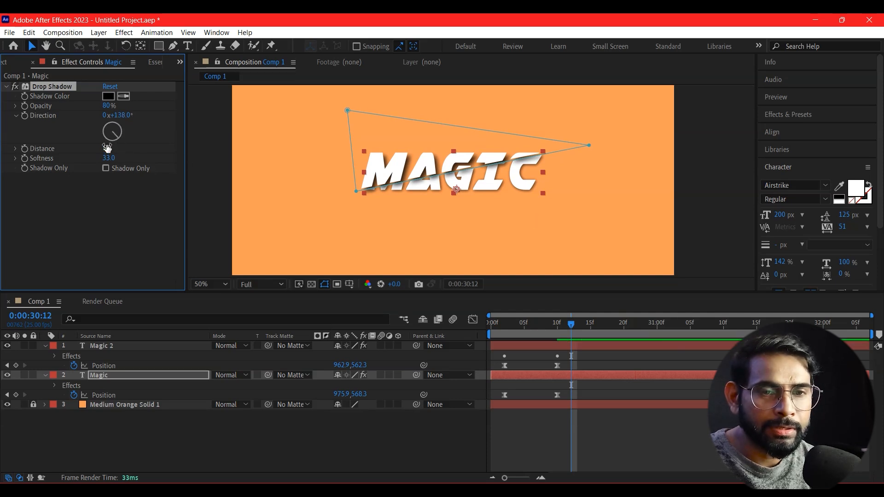
drag(108, 149, 113, 149)
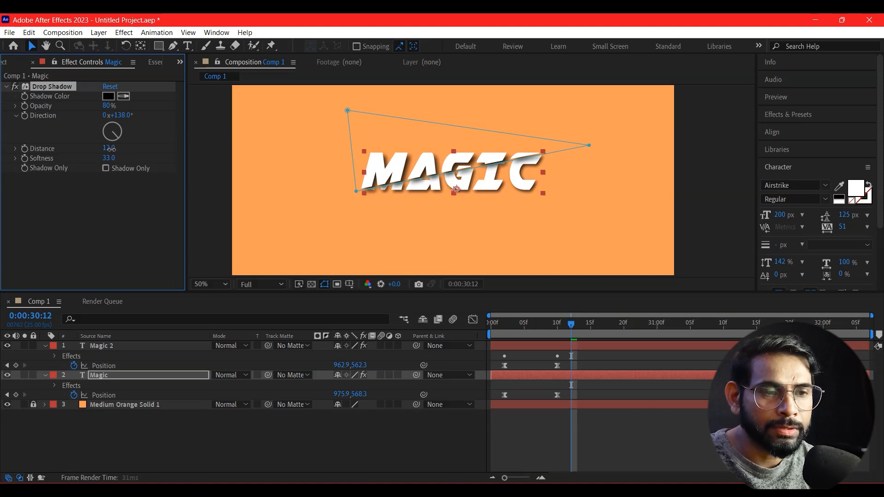
click(108, 148)
text(20)
key(Return)
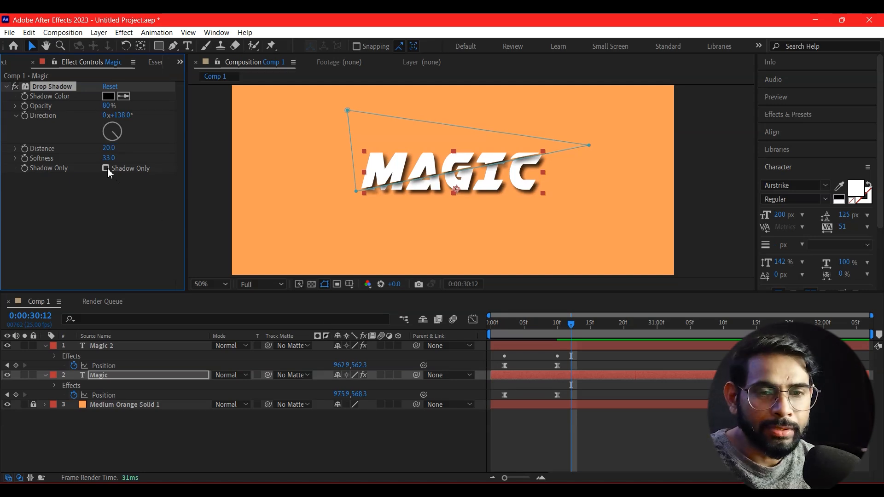
drag(109, 158, 108, 158)
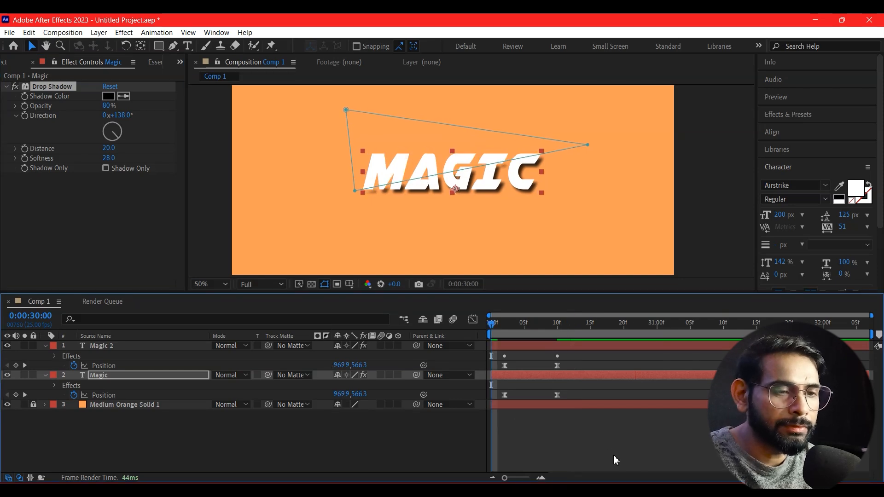
- Play the animation from the start to check the redirected Magic shadow
click(642, 430)
key(space)
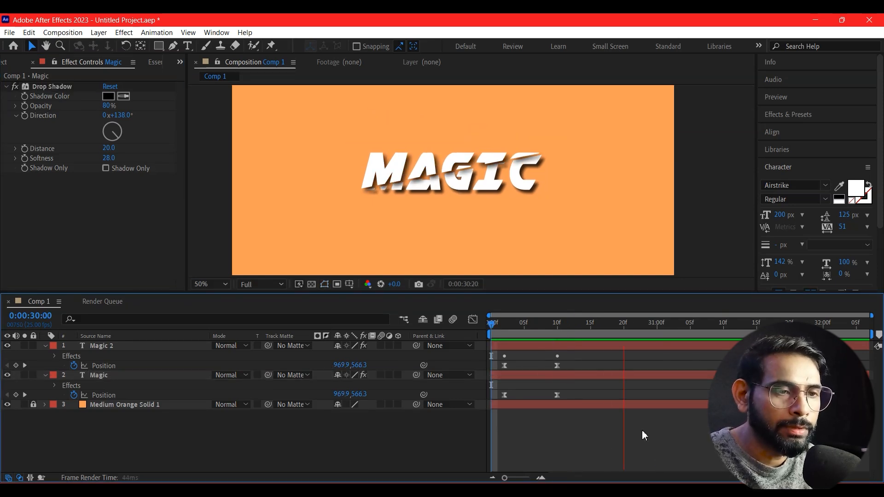
key(space)
key(space)
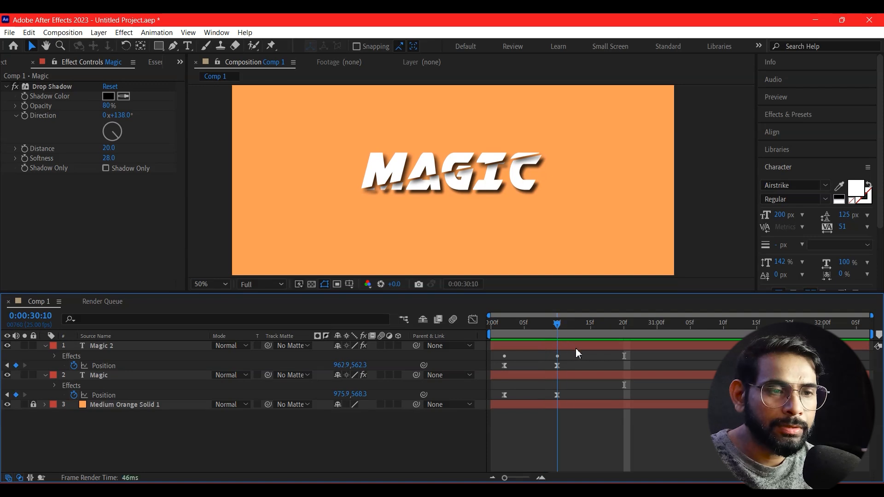
- Add keyframes for the Magic Drop Shadow's Opacity and Distance at 0:00:30:10
drag(471, 345, 558, 362)
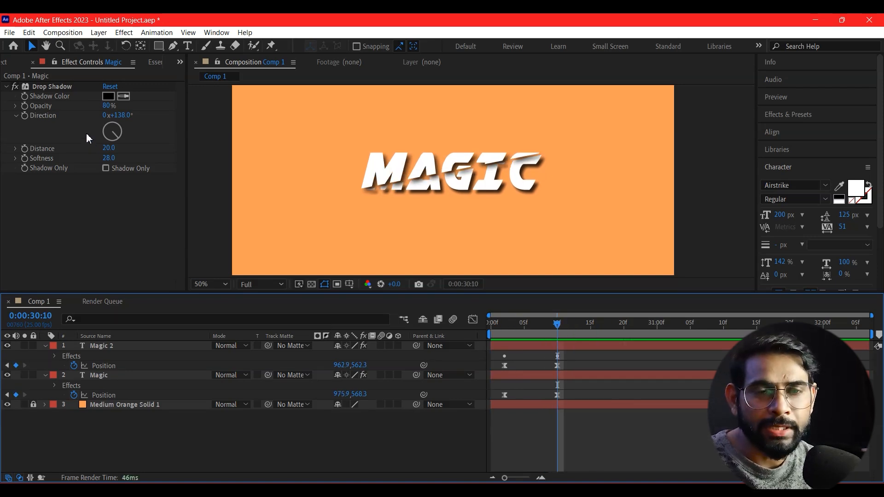
click(26, 111)
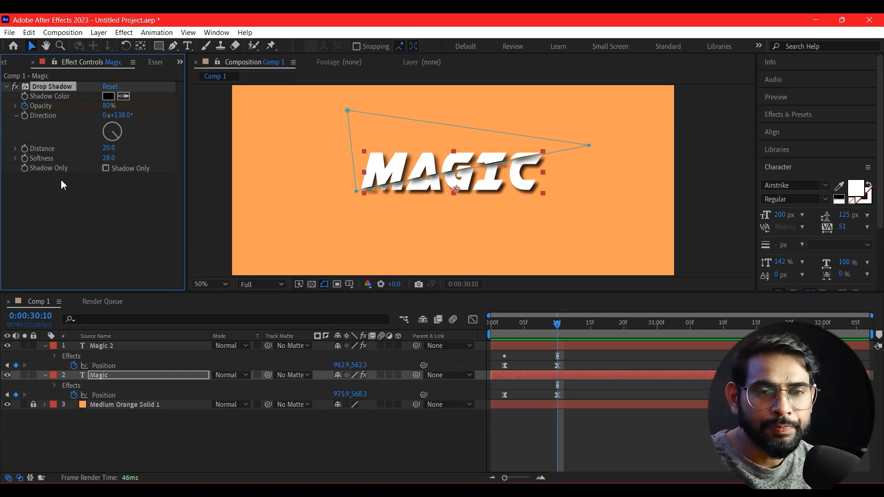
click(24, 149)
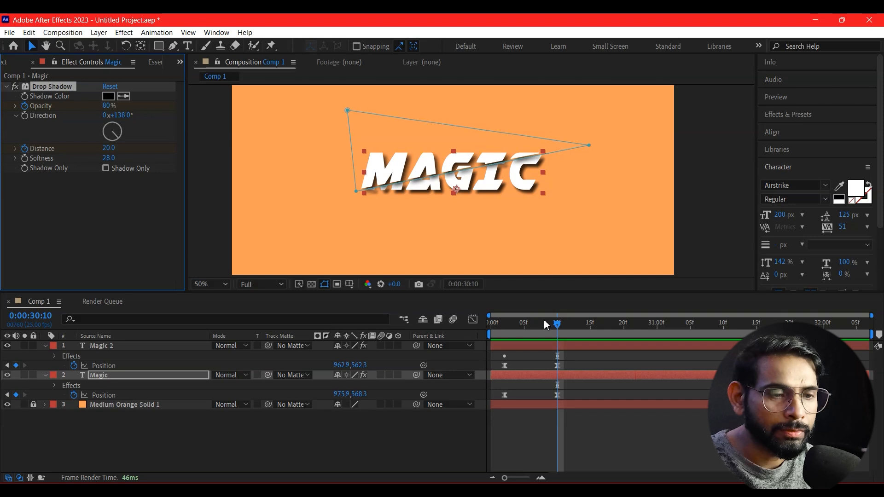
- At 0:00:30:02, set the Magic Drop Shadow's Opacity to 0% and Distance to 0, and preview the fade from the start
drag(533, 325, 504, 336)
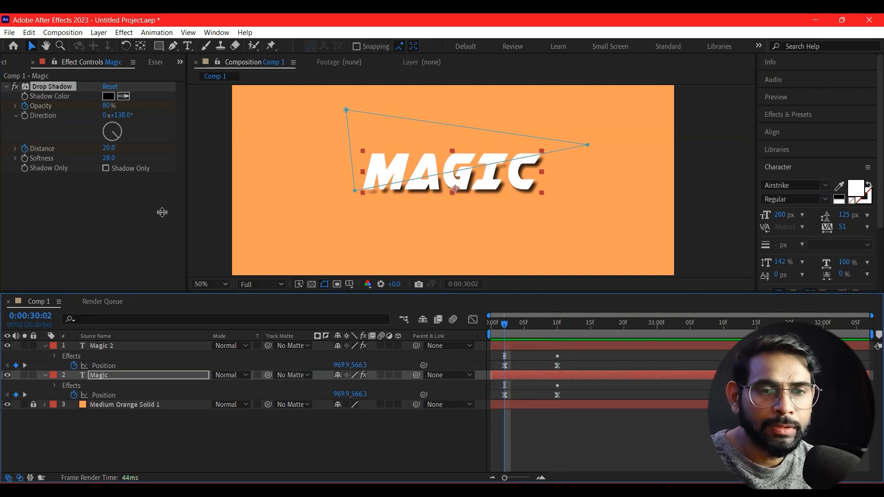
drag(109, 105, 83, 107)
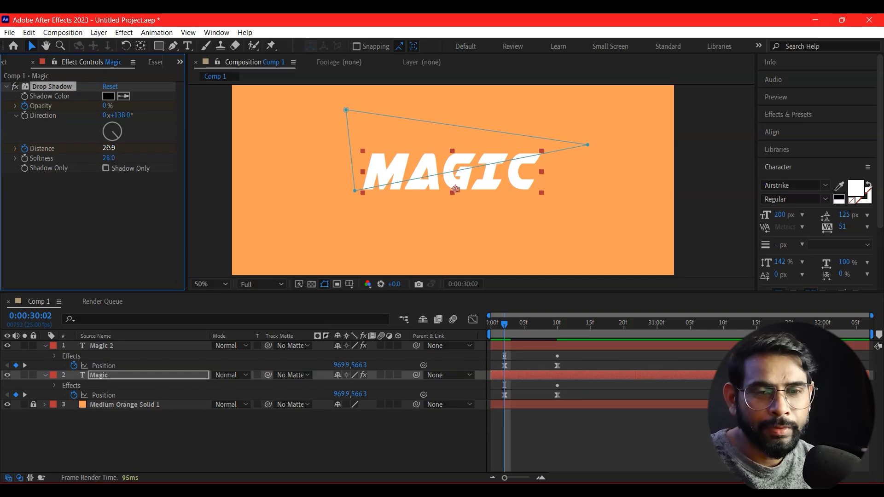
drag(505, 324, 321, 360)
click(645, 445)
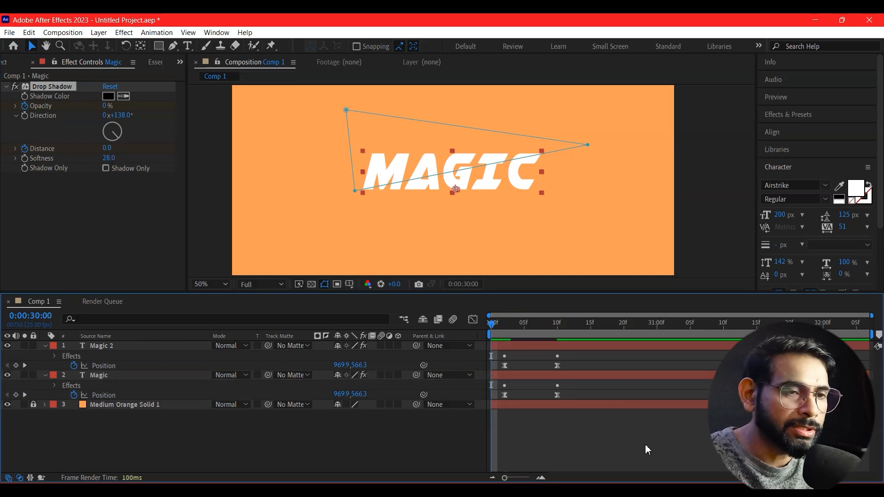
key(space)
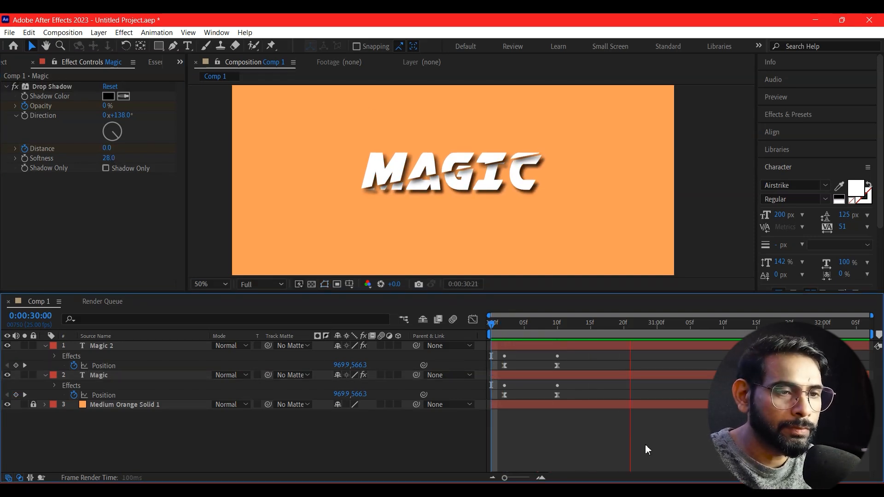
key(space)
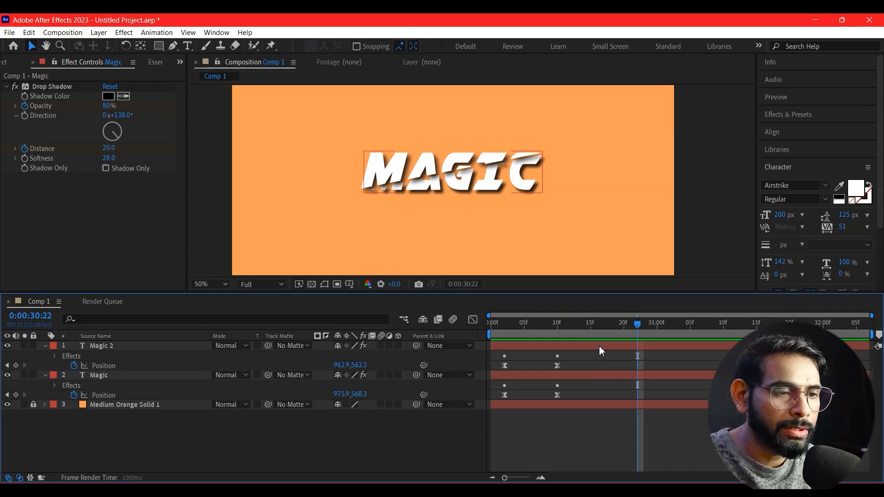
- Inspect the split text at 0:00:30:10 and replay the complete two-shadow animation from the composition's start
drag(491, 323, 558, 387)
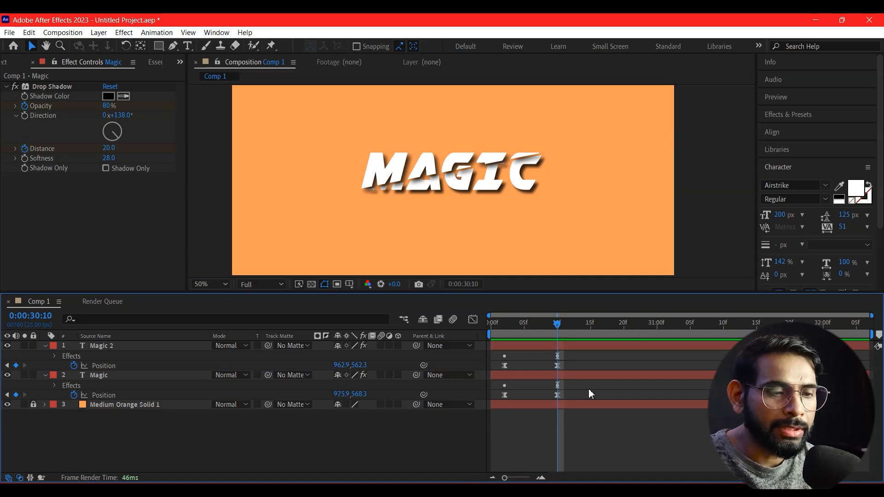
drag(565, 335, 459, 330)
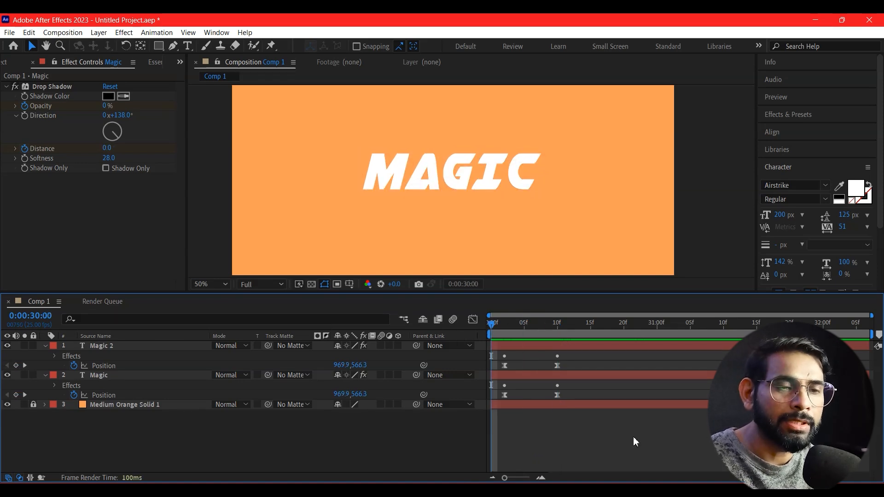
key(space)
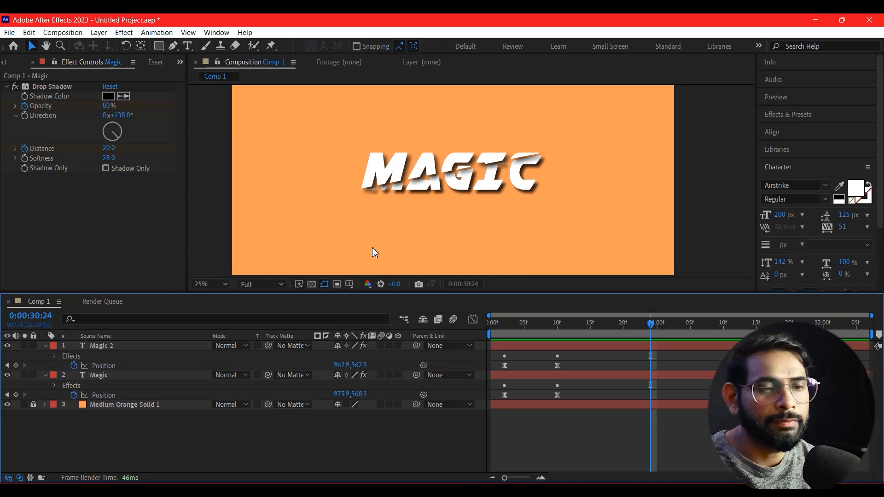
scroll(424, 222, down, 2)
scroll(433, 188, up, 2)
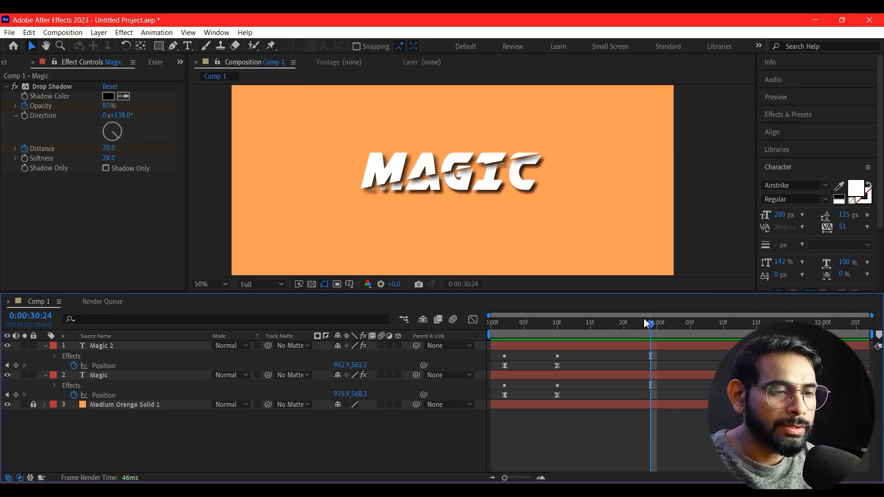
drag(647, 323, 491, 414)
key(space)
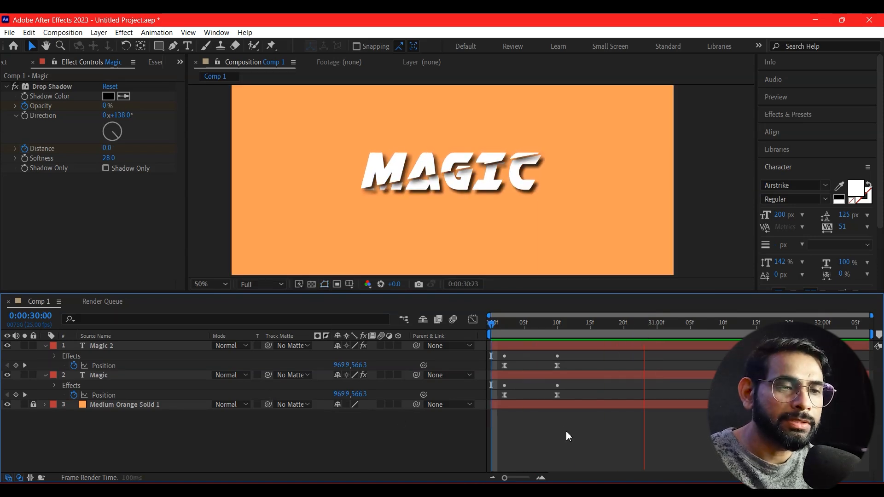